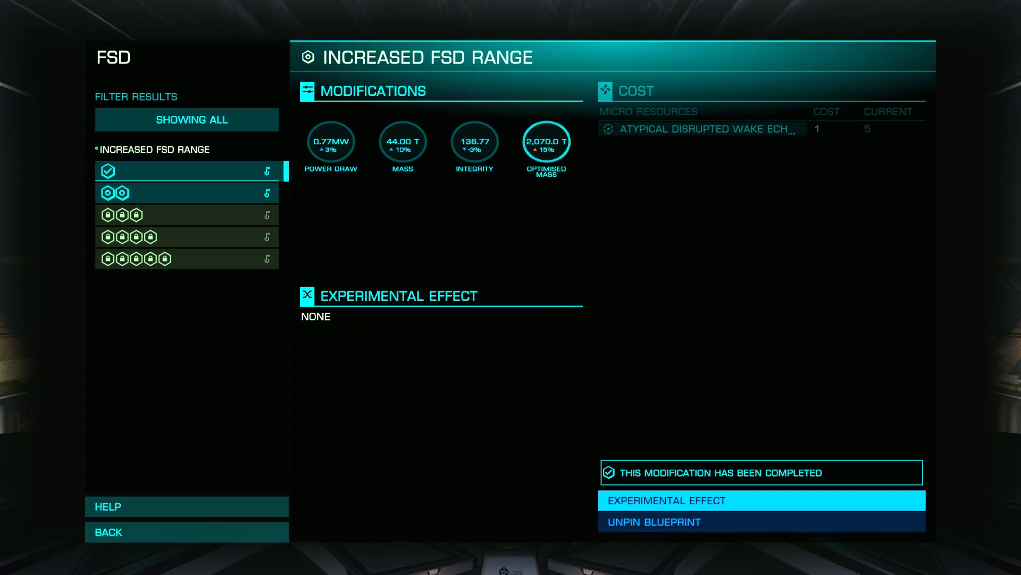
Roll the Increased FSD Range modification three more times, completing grade 2 and starting grade 3.
key(space)
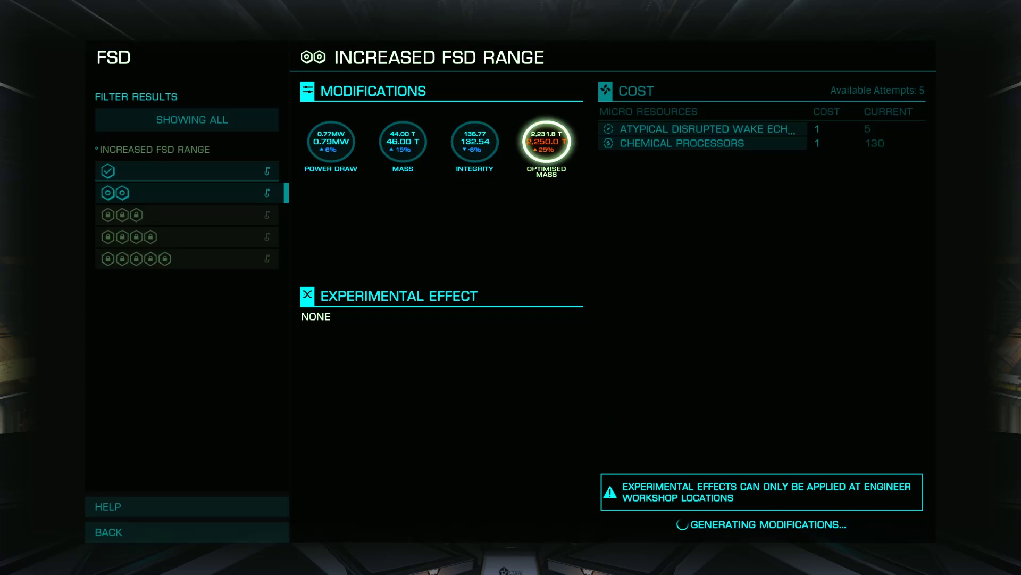
key(space)
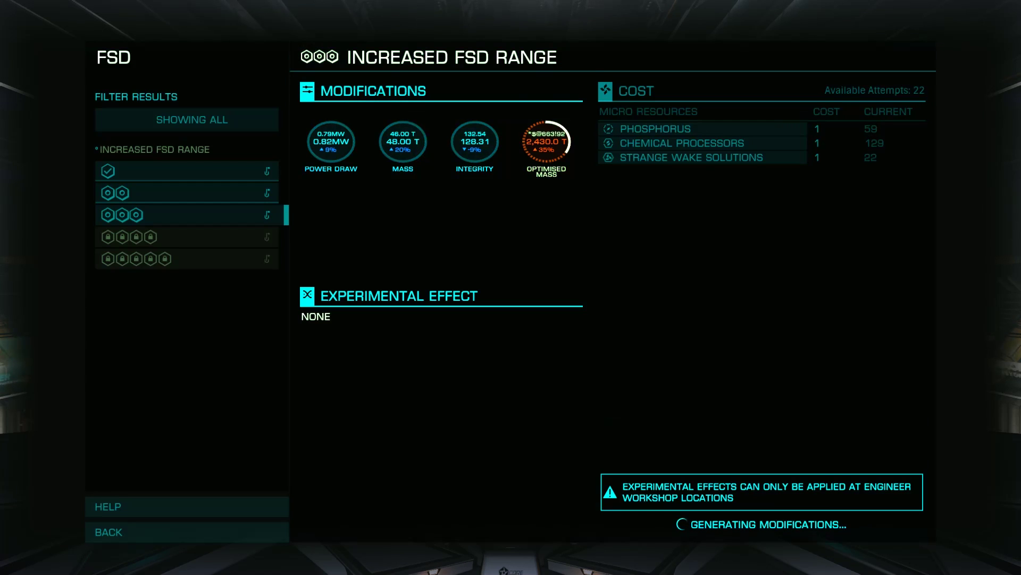
key(space)
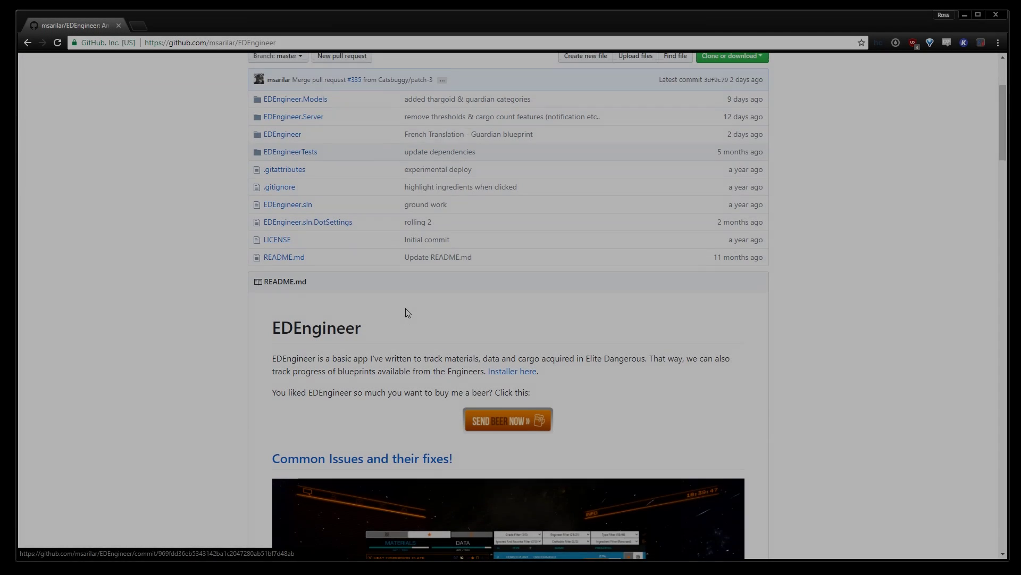
Download and run setup.exe from the README's 'Installer here' link.
scroll(407, 311, down, 2)
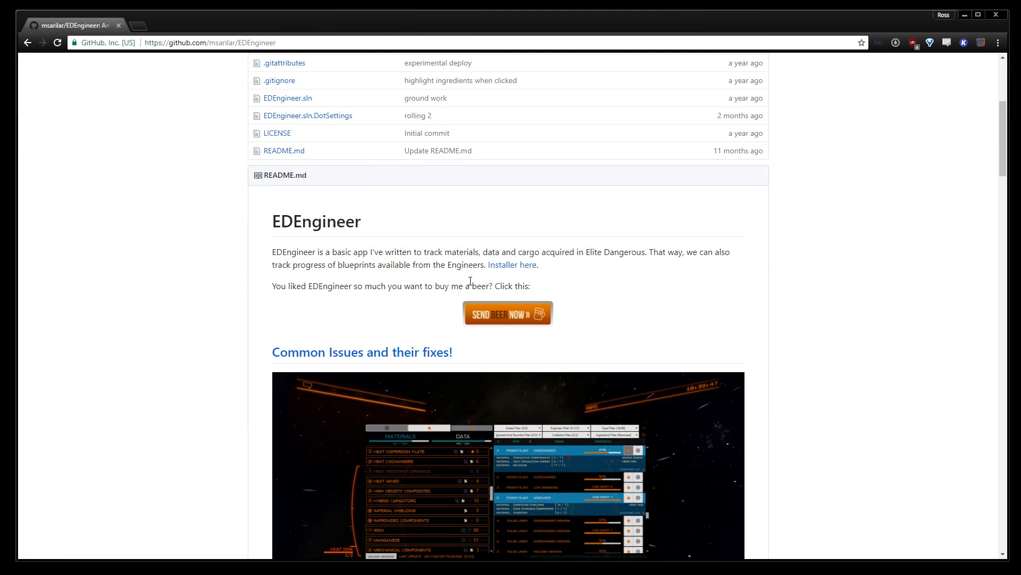
click(515, 267)
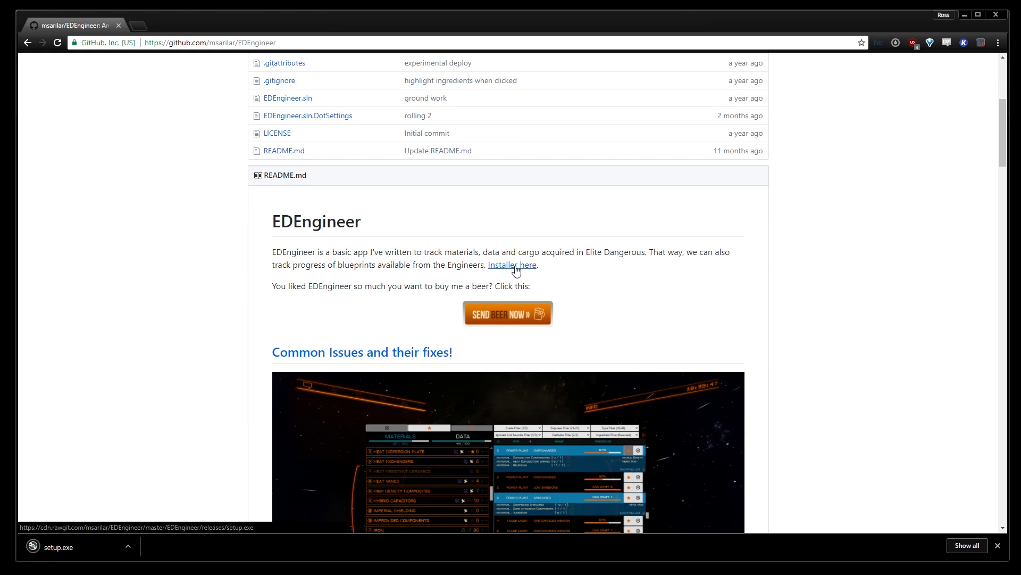
scroll(515, 270, up, 1)
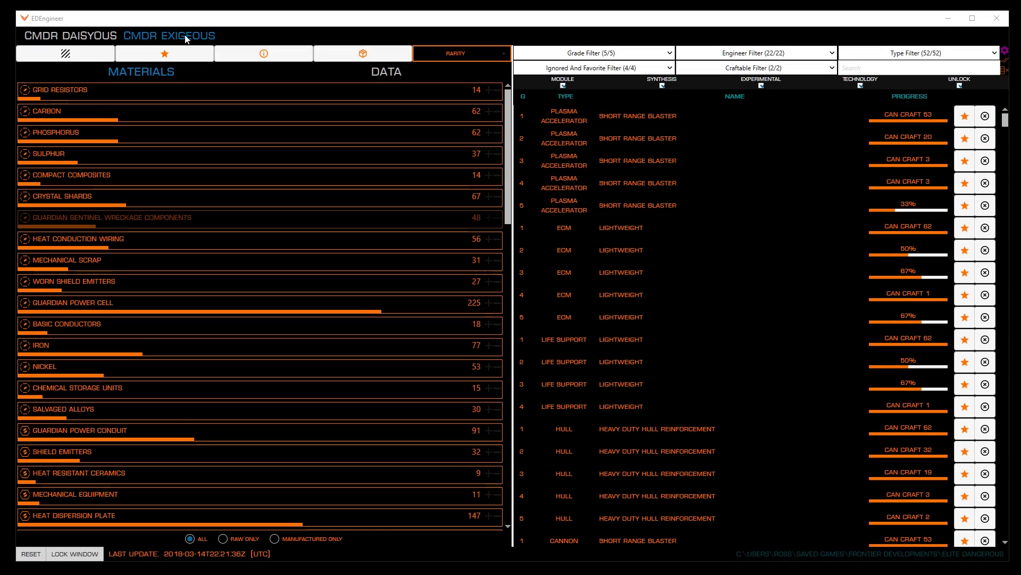
Switch to the other commander and back, then include zero-stock materials in the list.
click(70, 41)
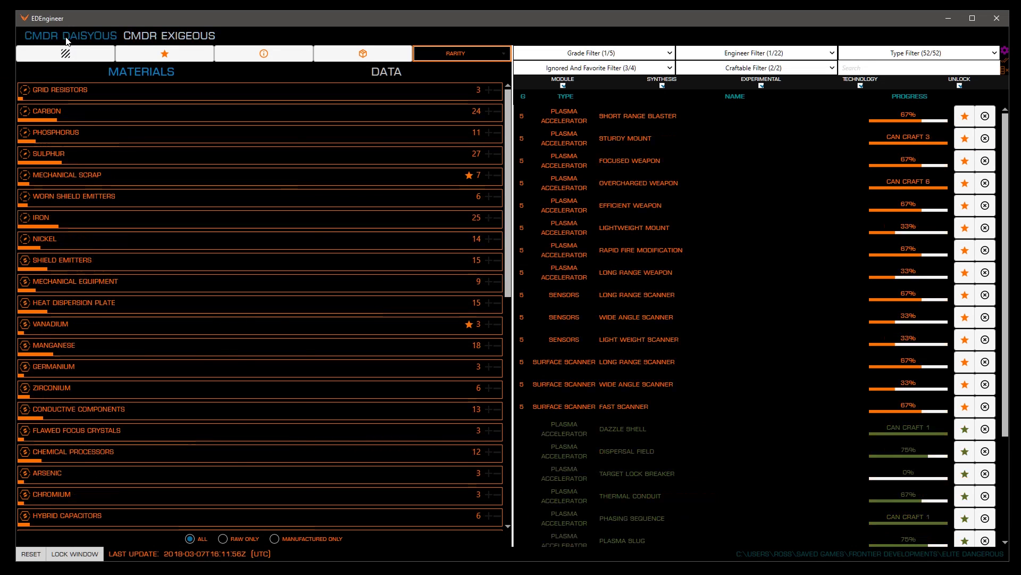
click(161, 44)
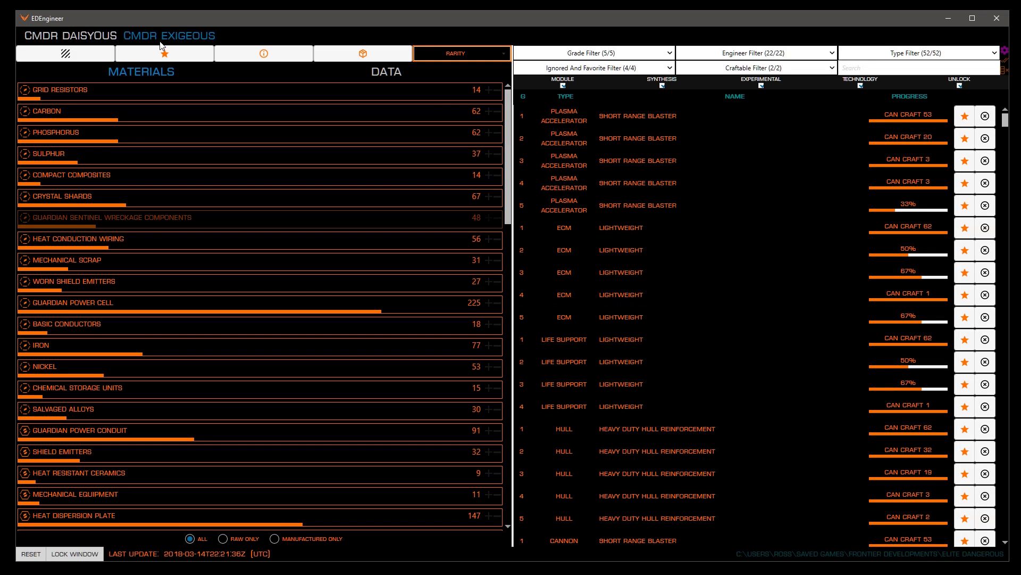
click(78, 56)
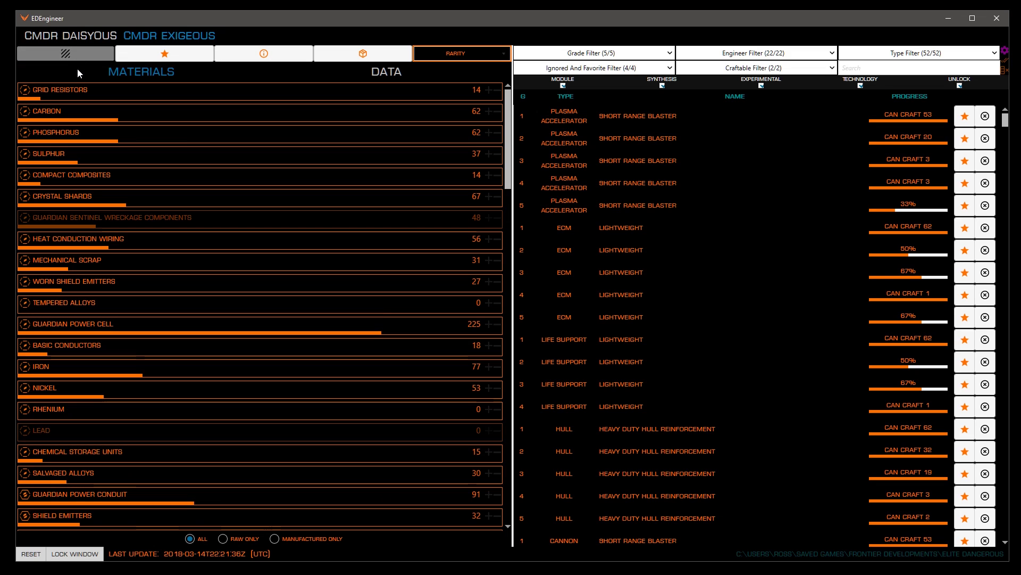
Try the favorites-only and material-source views on and off, leaving both off.
click(164, 56)
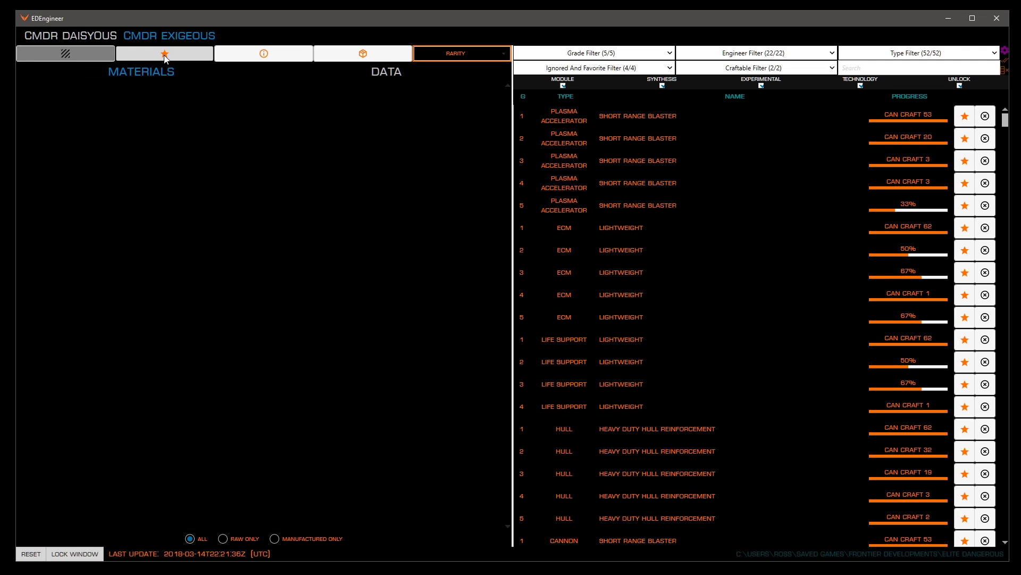
click(165, 55)
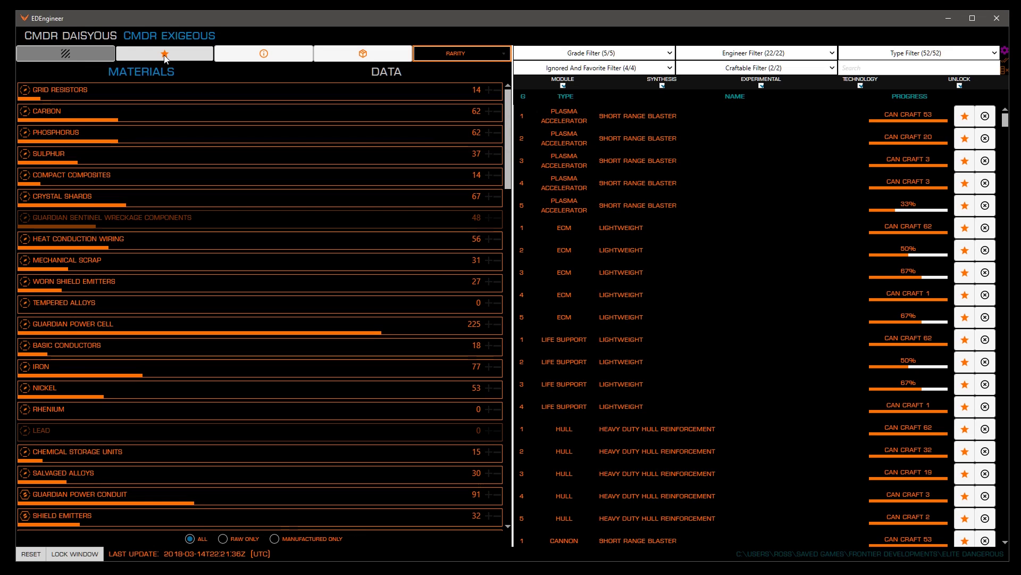
click(264, 49)
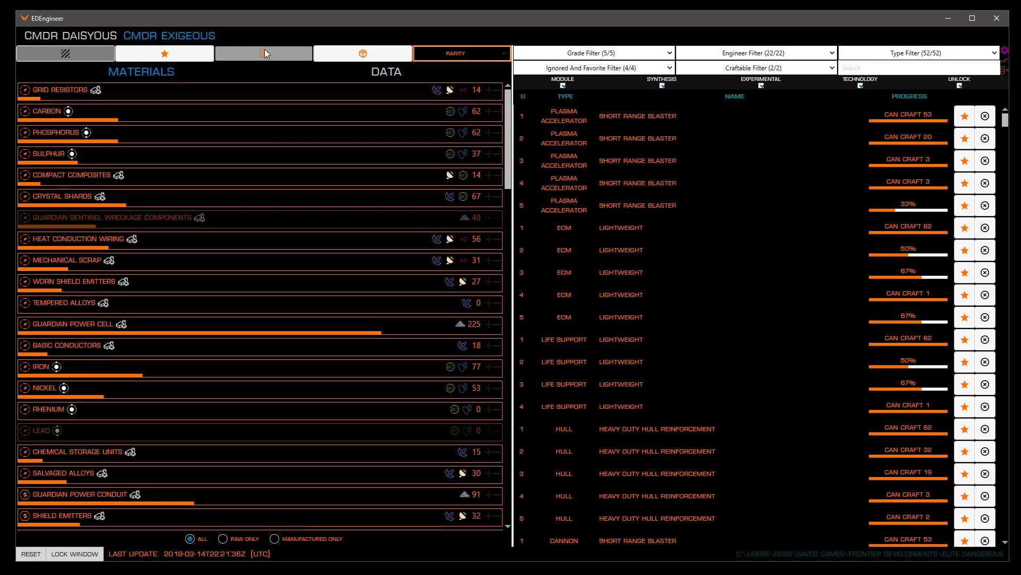
click(264, 48)
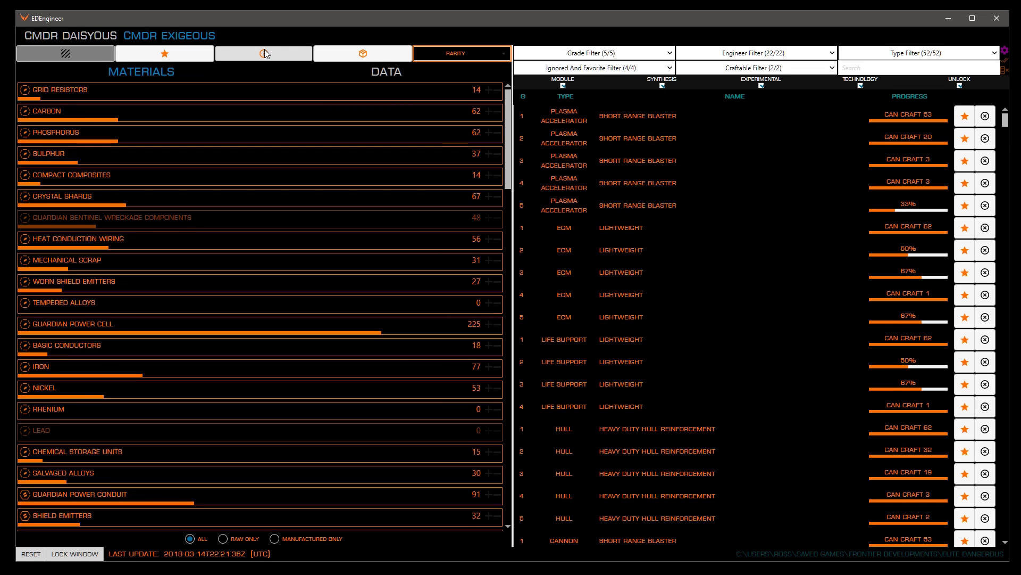
click(264, 49)
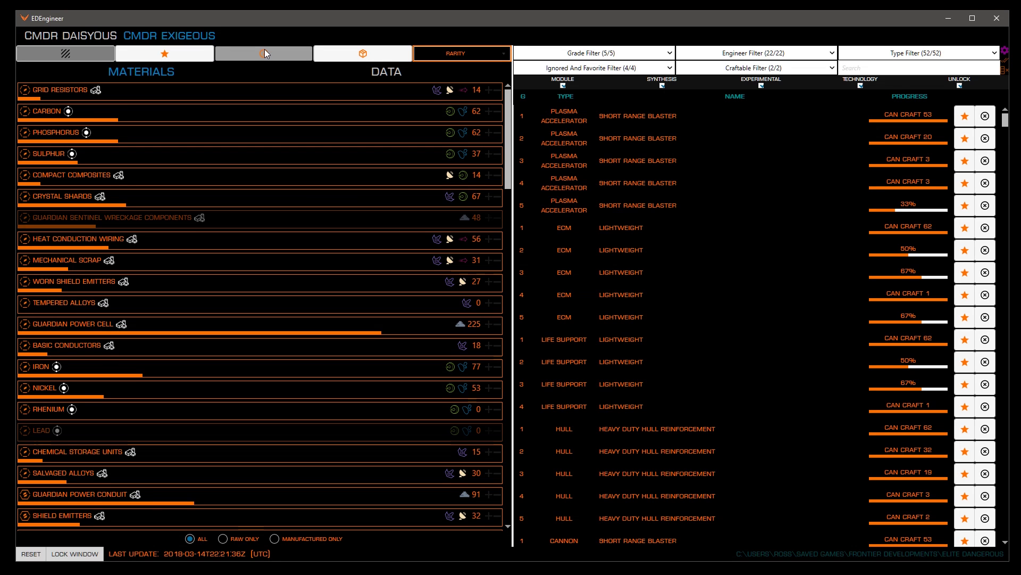
click(264, 49)
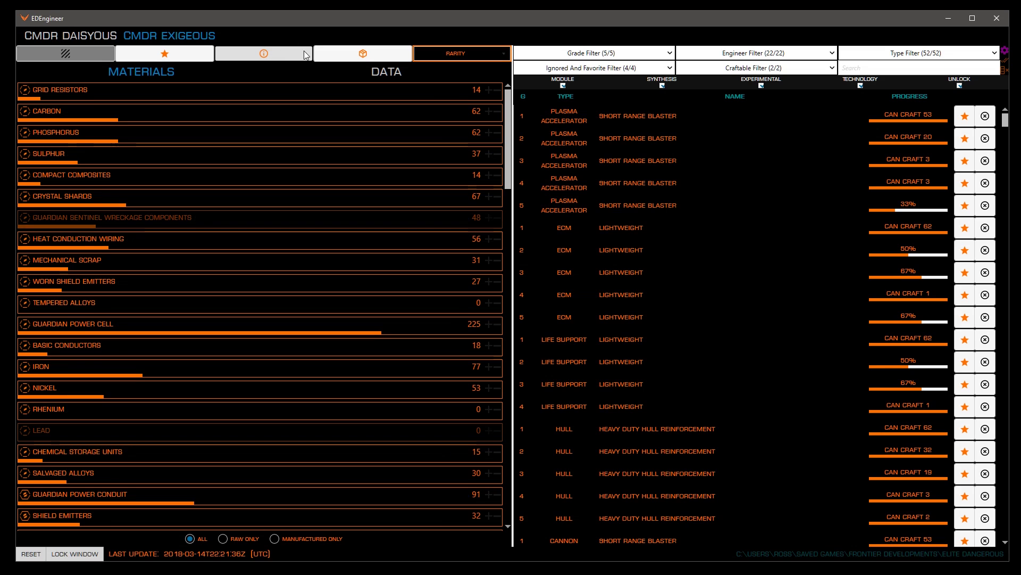
Group materials by category, try NAME sorting, then return to RARITY order.
click(365, 53)
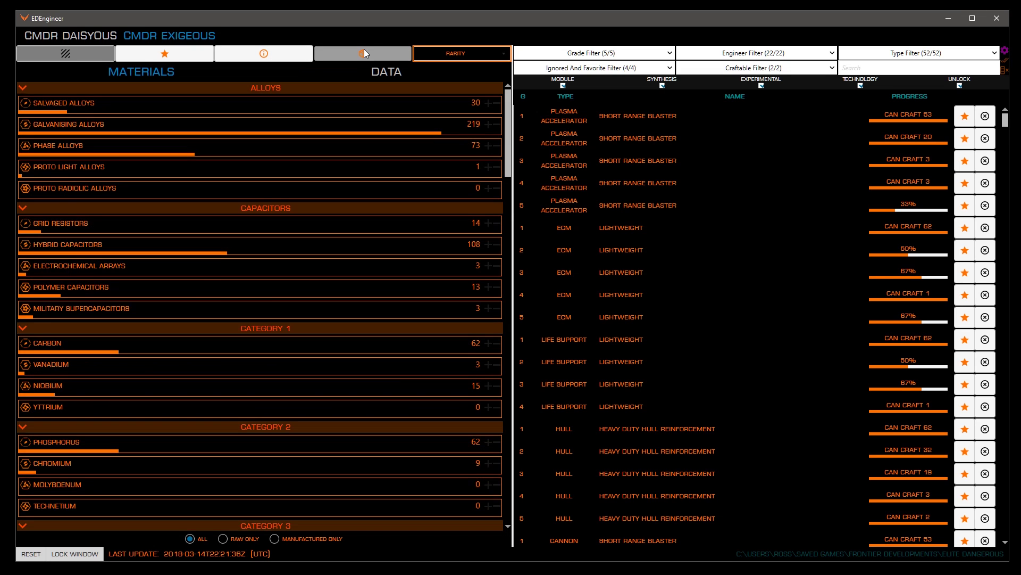
click(446, 51)
key(Escape)
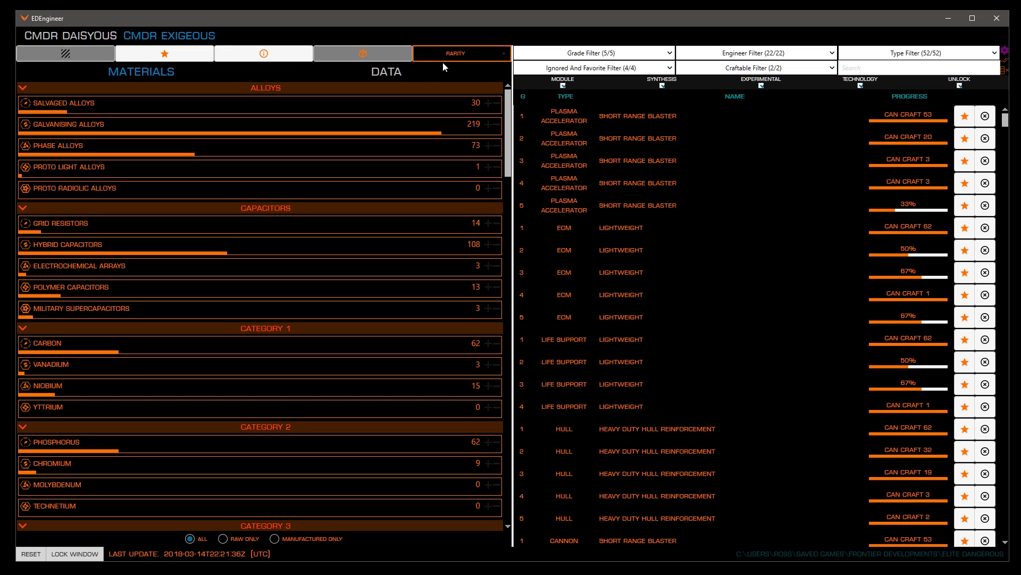
scroll(453, 58, up, 2)
click(453, 58)
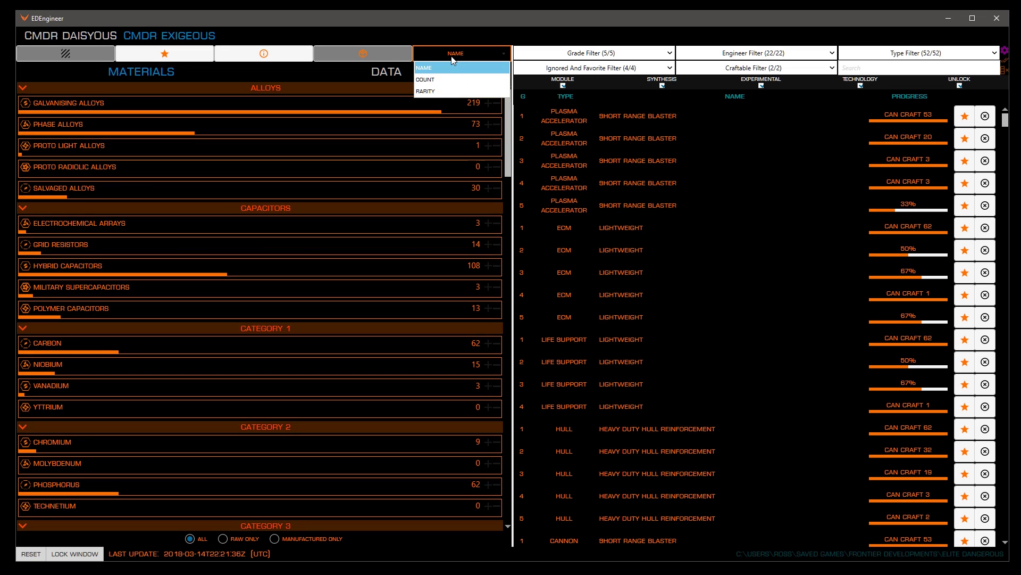
key(Escape)
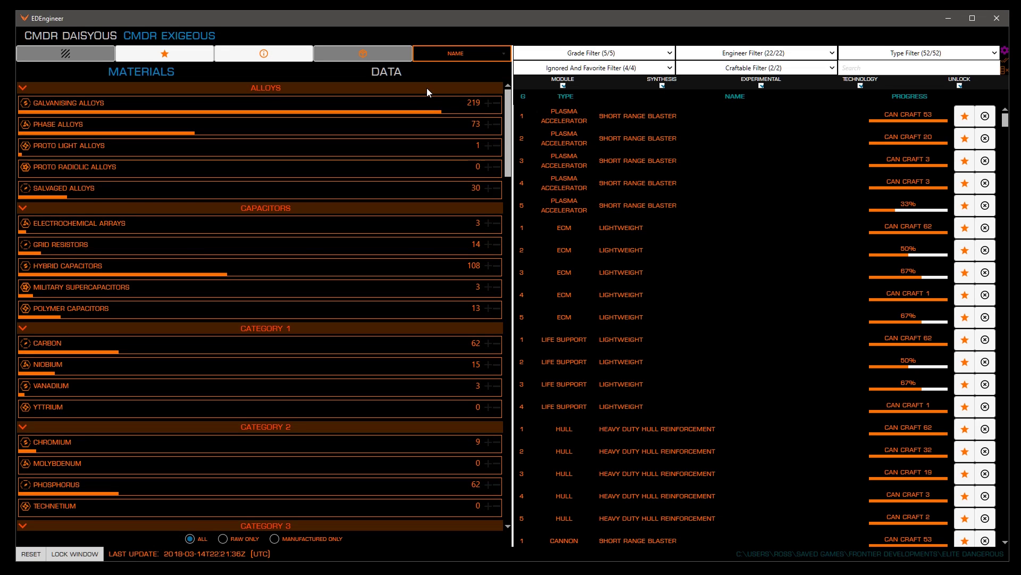
key(Down)
key(Down)
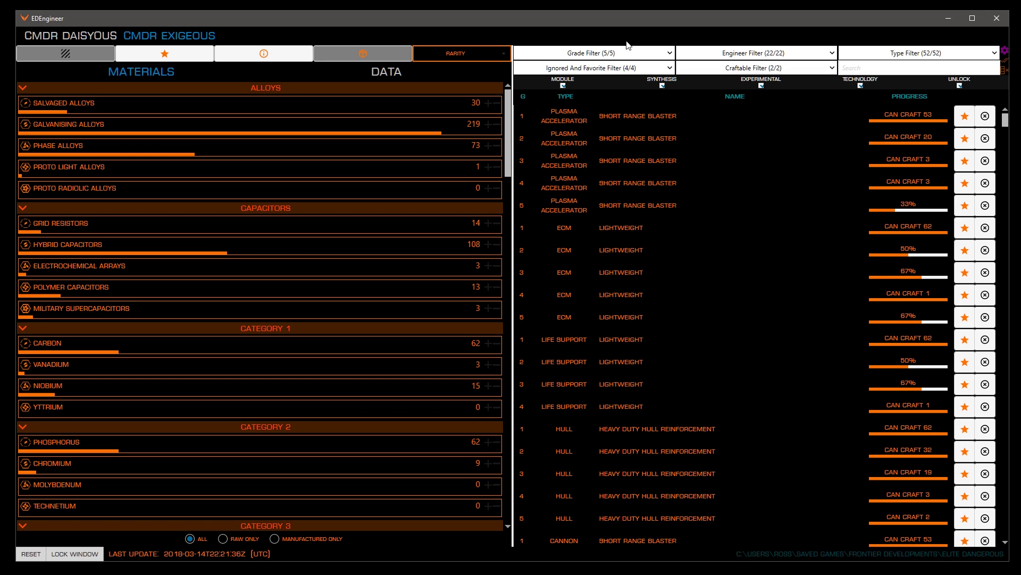
click(628, 53)
click(654, 53)
click(714, 52)
click(756, 52)
click(855, 56)
click(904, 53)
click(639, 68)
click(655, 69)
click(724, 68)
click(766, 68)
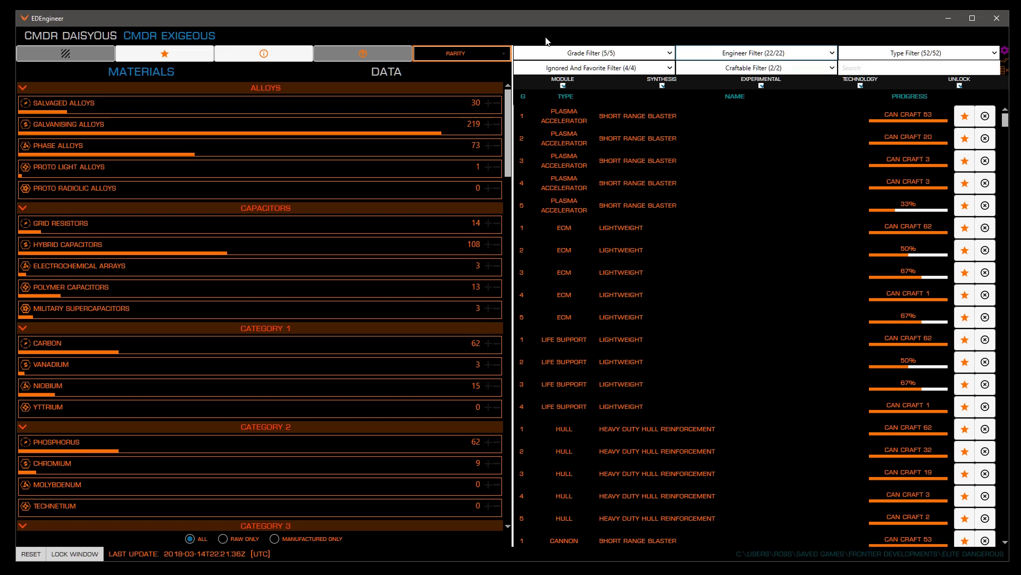
click(741, 54)
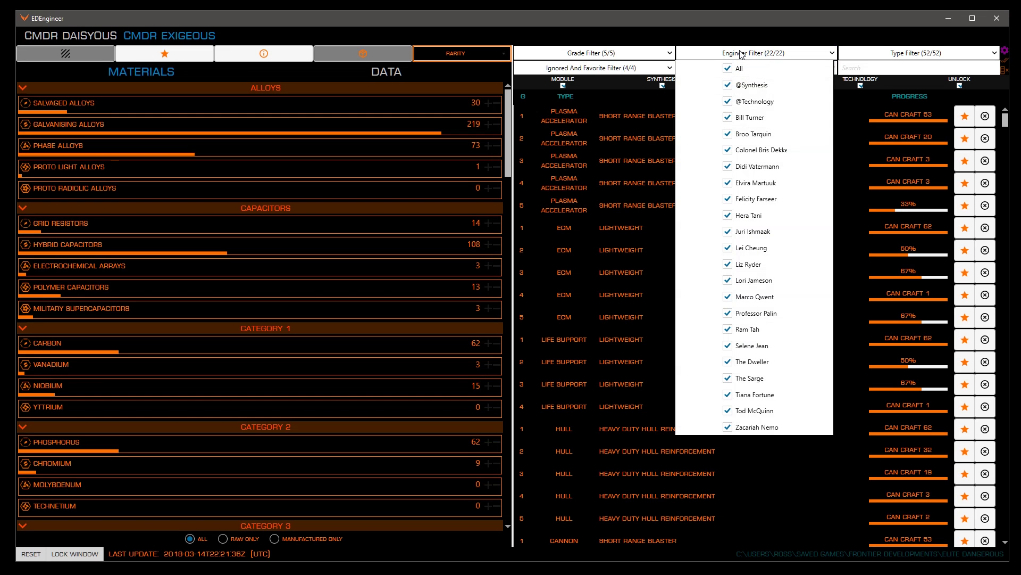
click(728, 70)
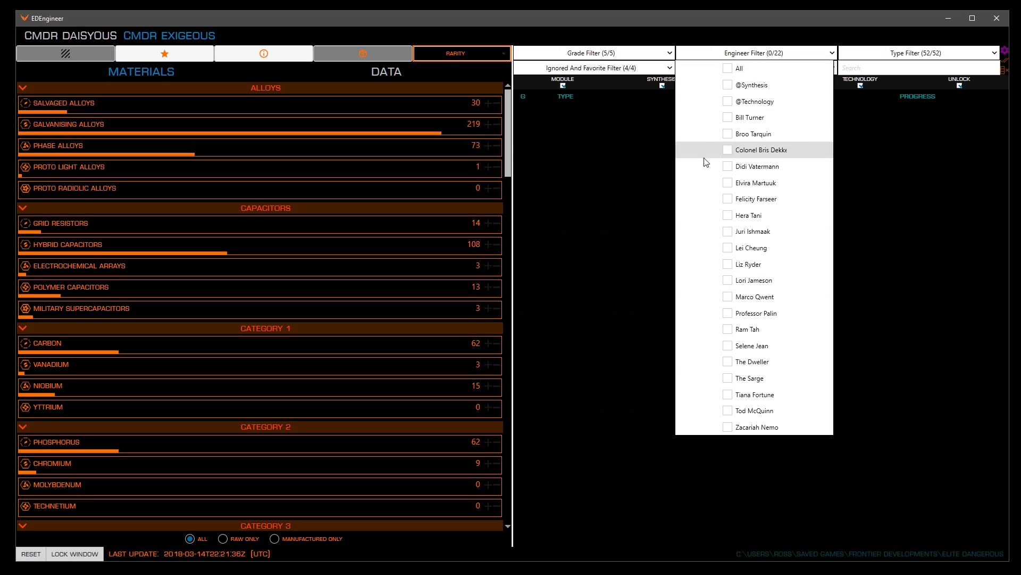
click(728, 199)
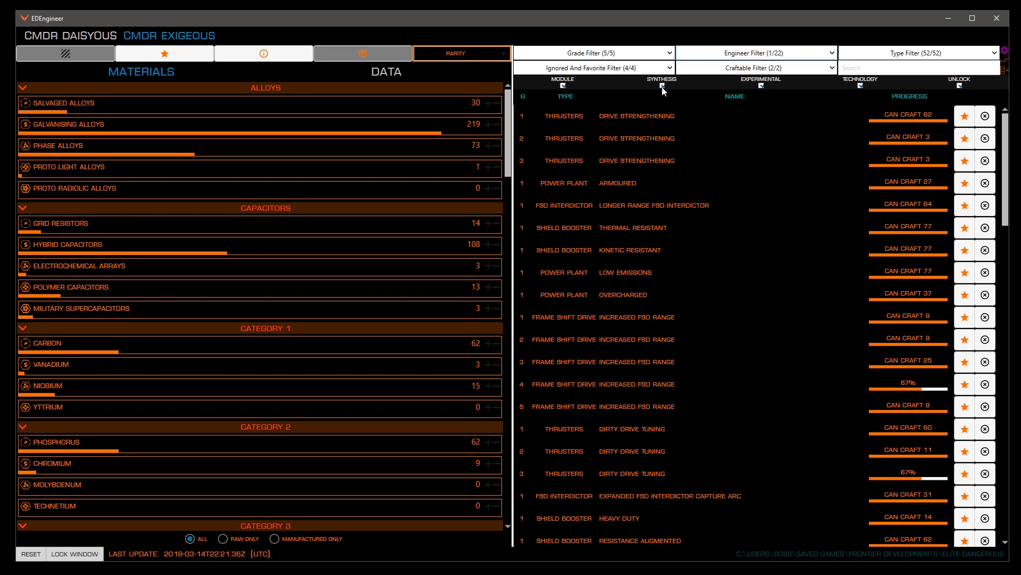
Hide synthesis, experimental effect and technology blueprints from the list.
click(663, 86)
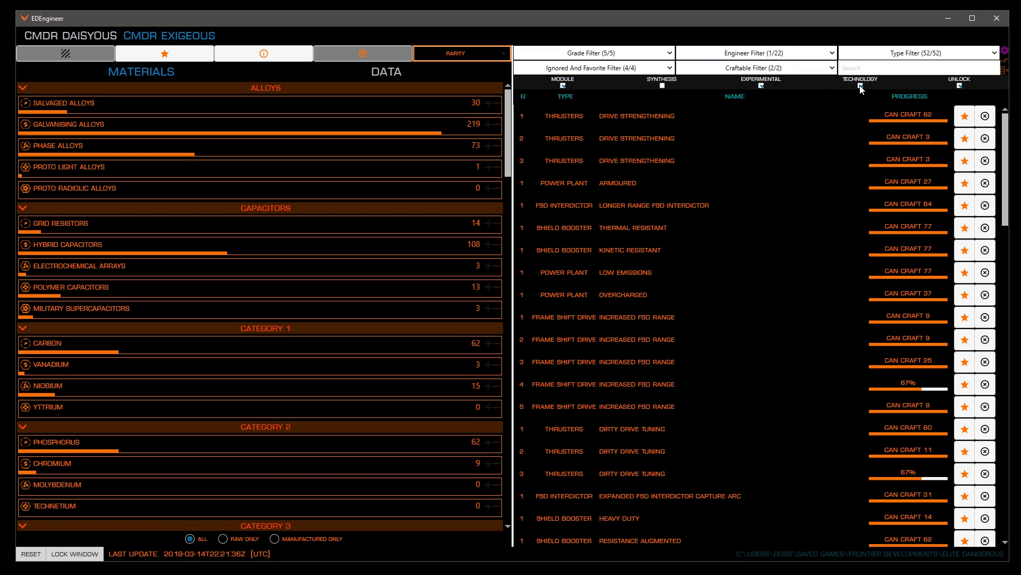
click(761, 86)
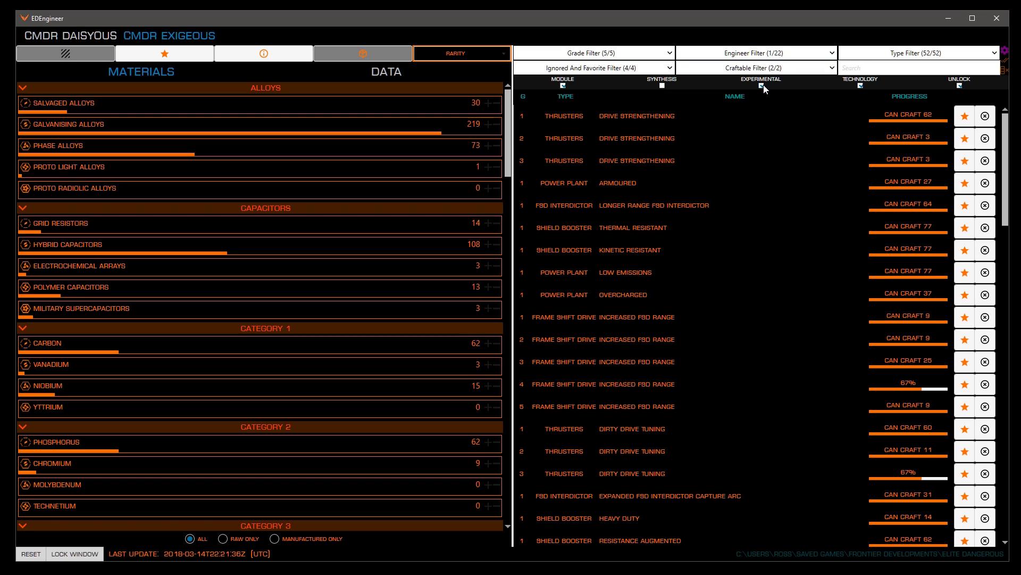
click(861, 85)
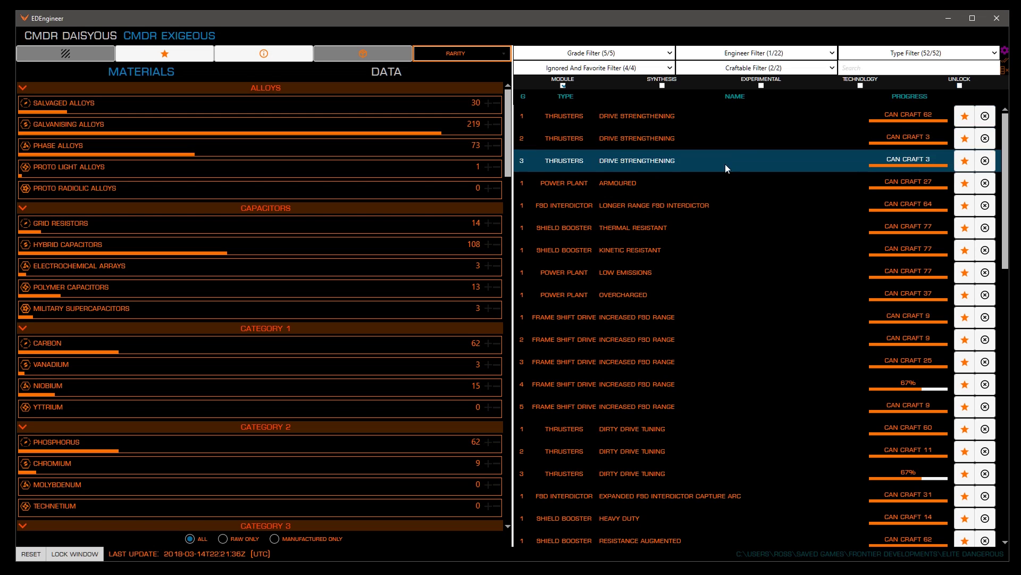
Favorite Increased FSD Range grades 1–5 and Dirty Drive Tuning grades 1–3.
click(965, 318)
click(965, 339)
click(965, 362)
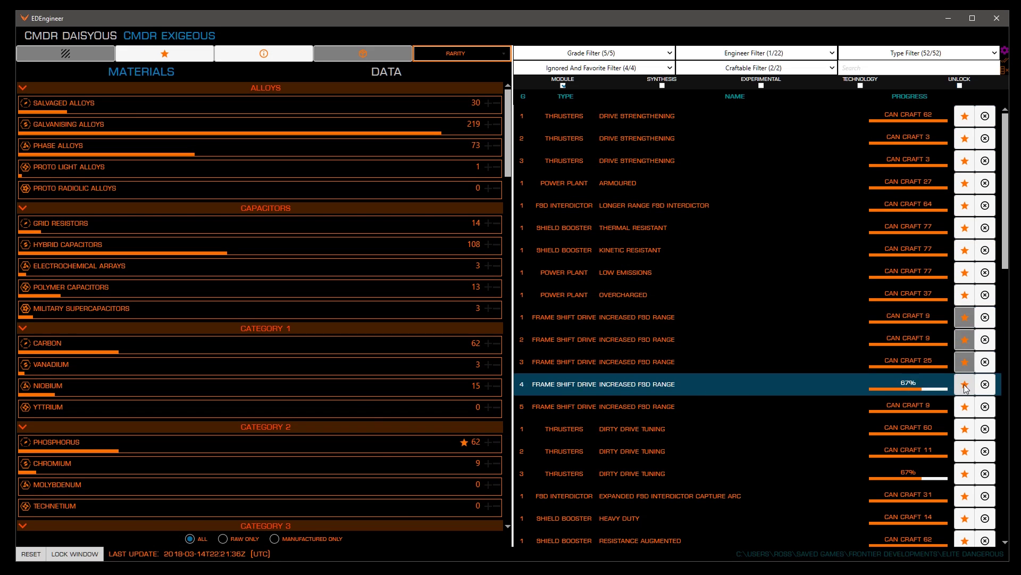
click(965, 385)
click(965, 407)
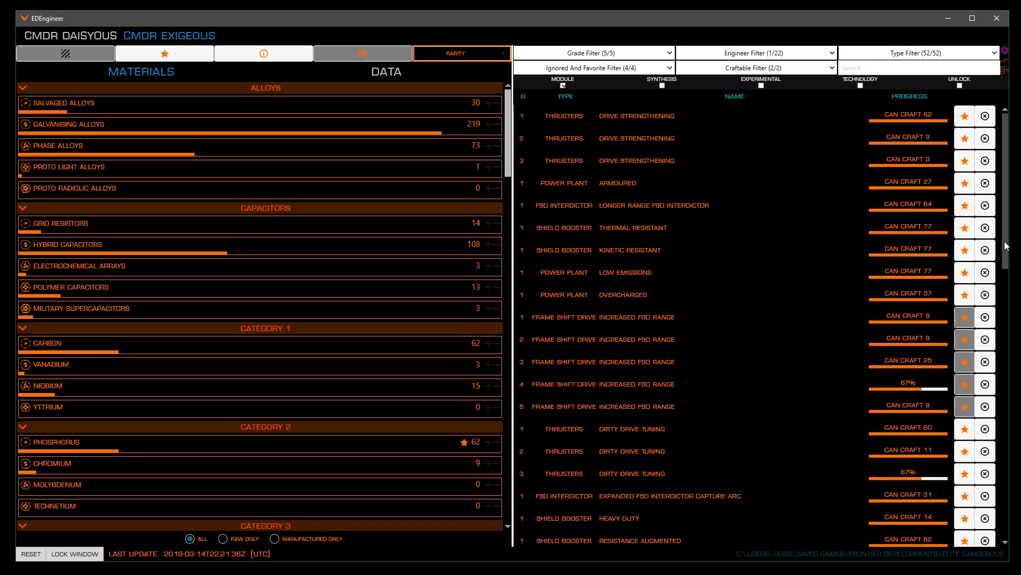
drag(1007, 251, 1006, 310)
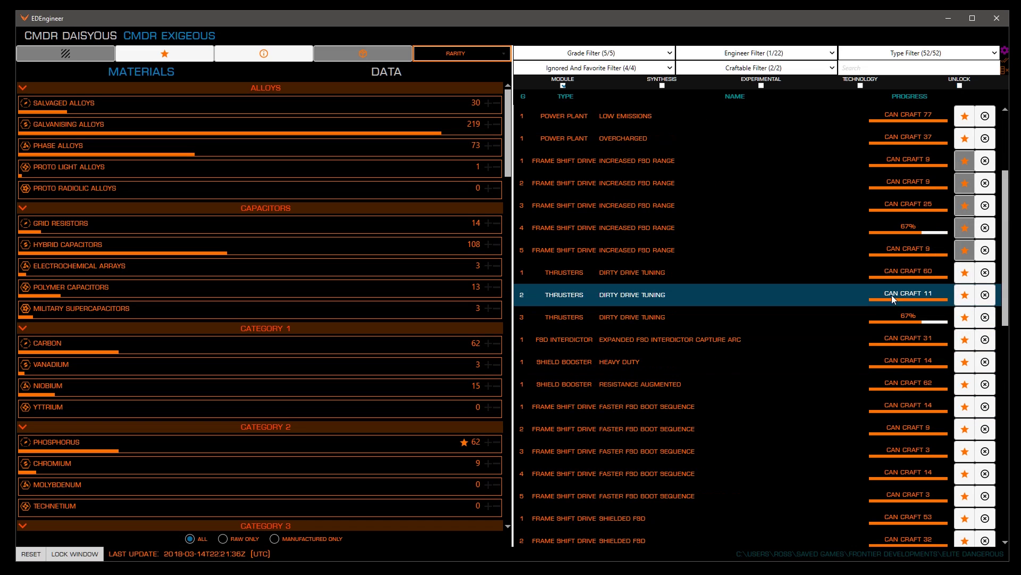
click(961, 274)
click(964, 295)
click(968, 318)
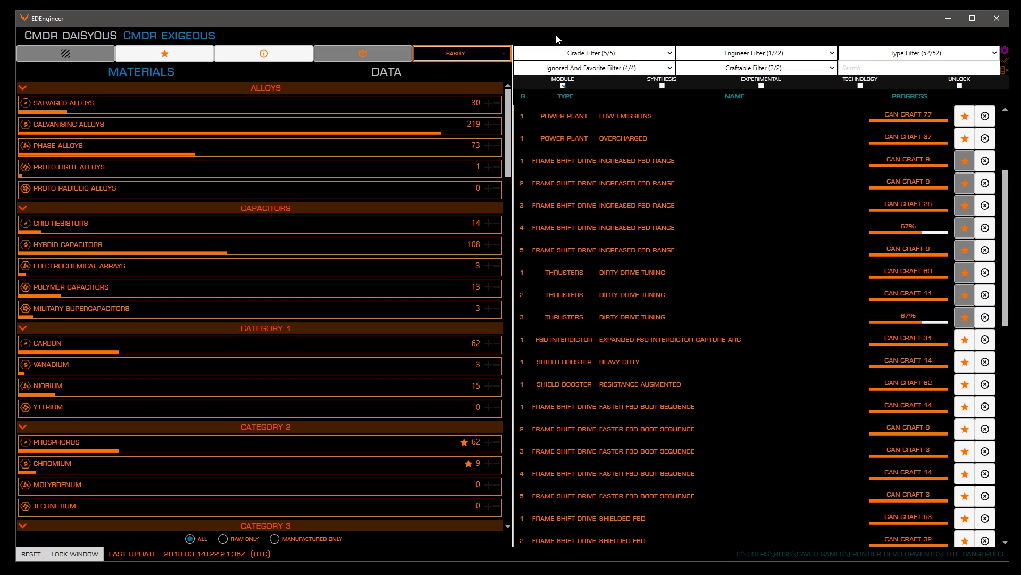
Show only experimentals and favorite FSD Stripped Down, FSD Mass Menager and Thrusters Drag Drives.
click(563, 85)
click(762, 85)
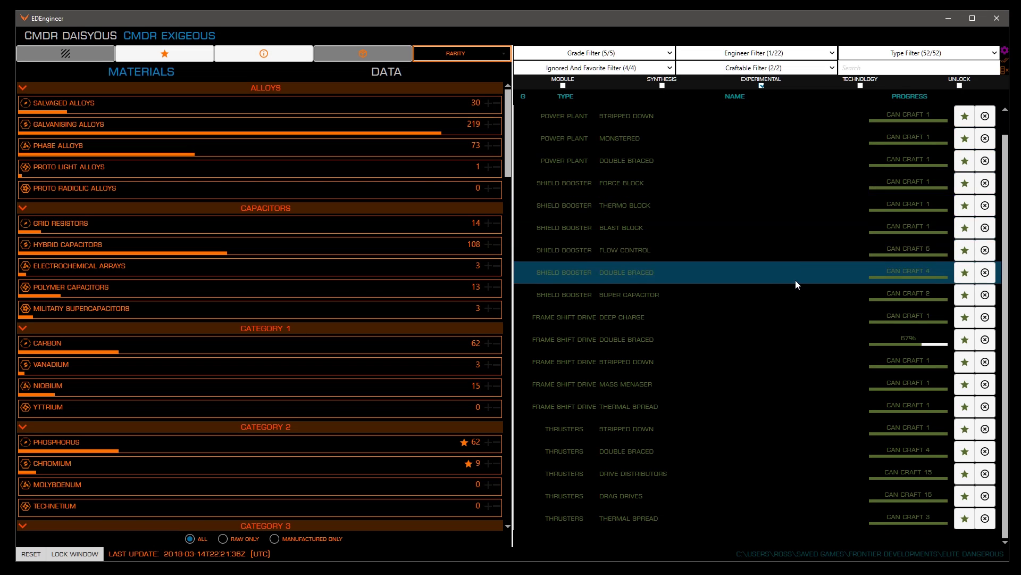
click(968, 362)
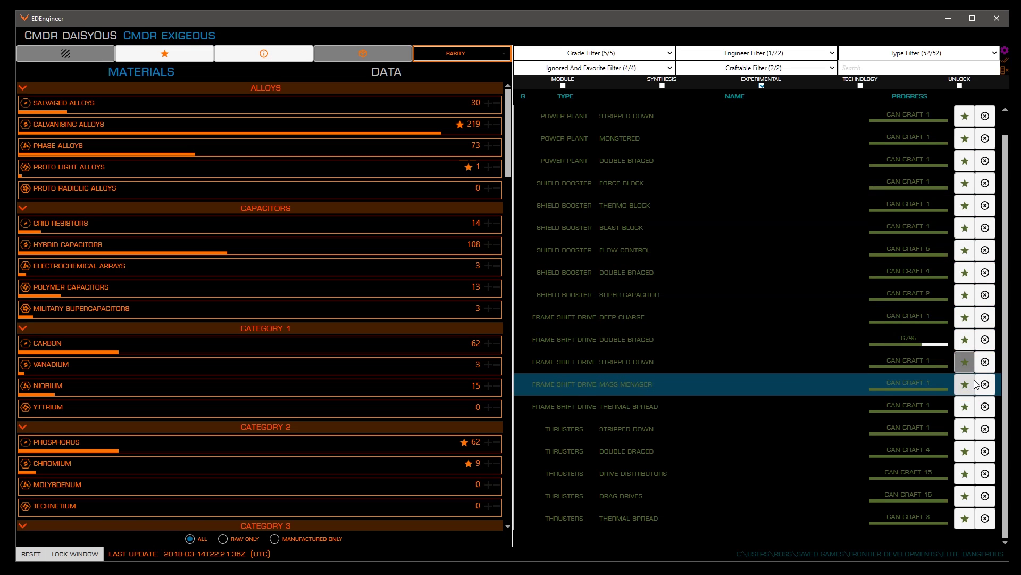
click(966, 384)
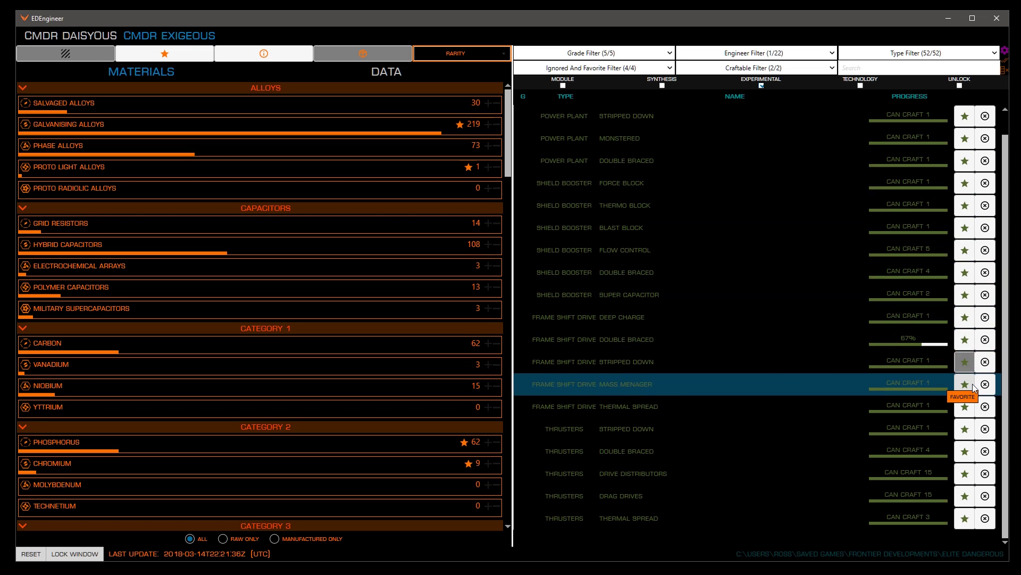
click(966, 497)
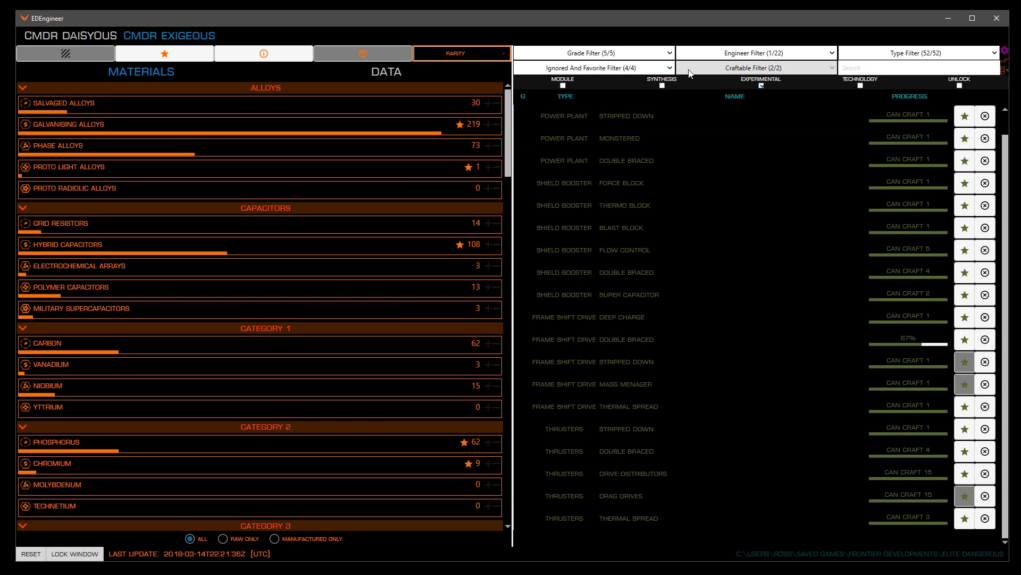
Include module blueprints and hide ones marked Neither or Ignored.
click(563, 86)
click(576, 68)
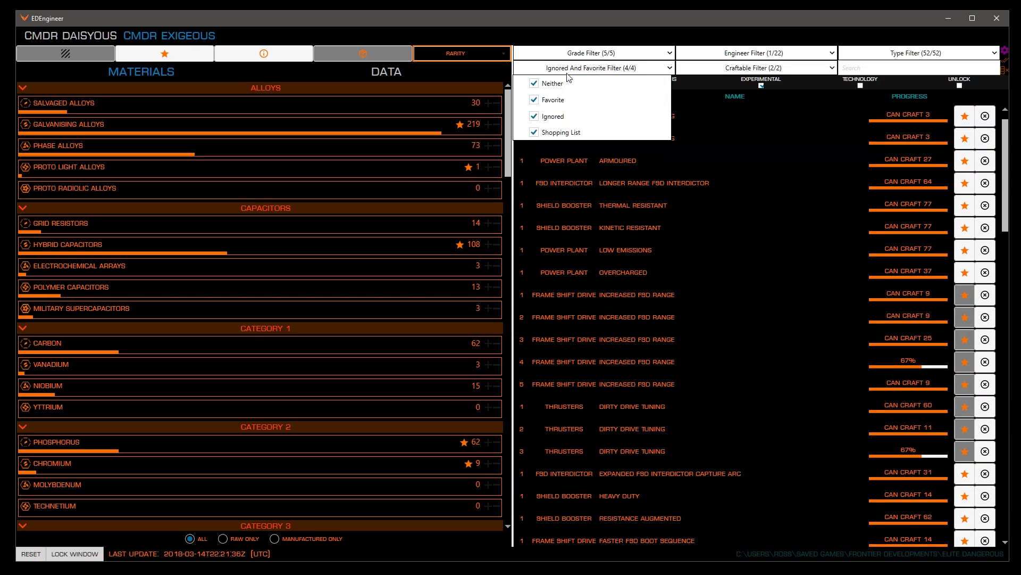
click(551, 85)
click(535, 116)
click(621, 382)
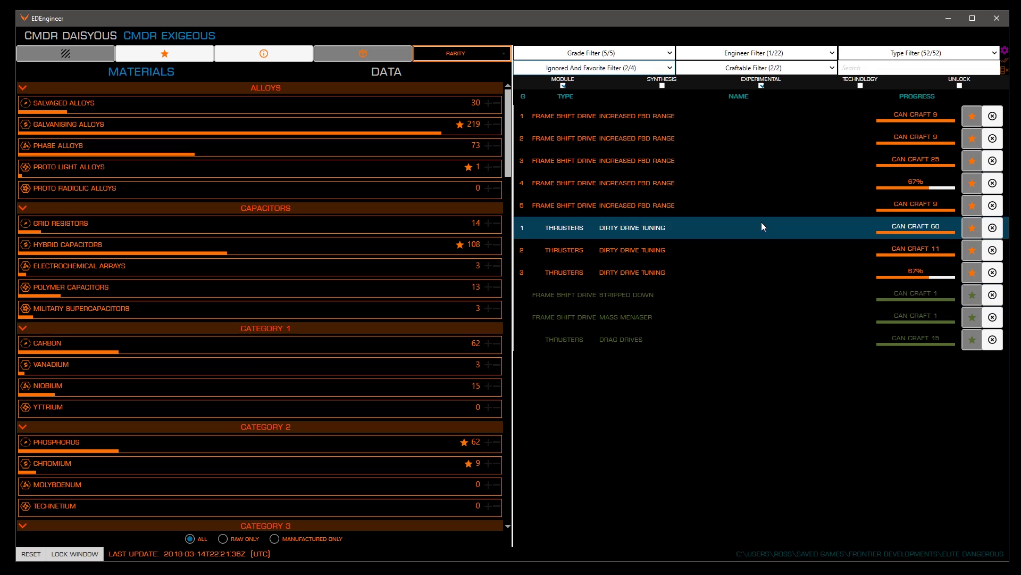
Limit the Type Filter to Frame Shift Drive only.
click(900, 53)
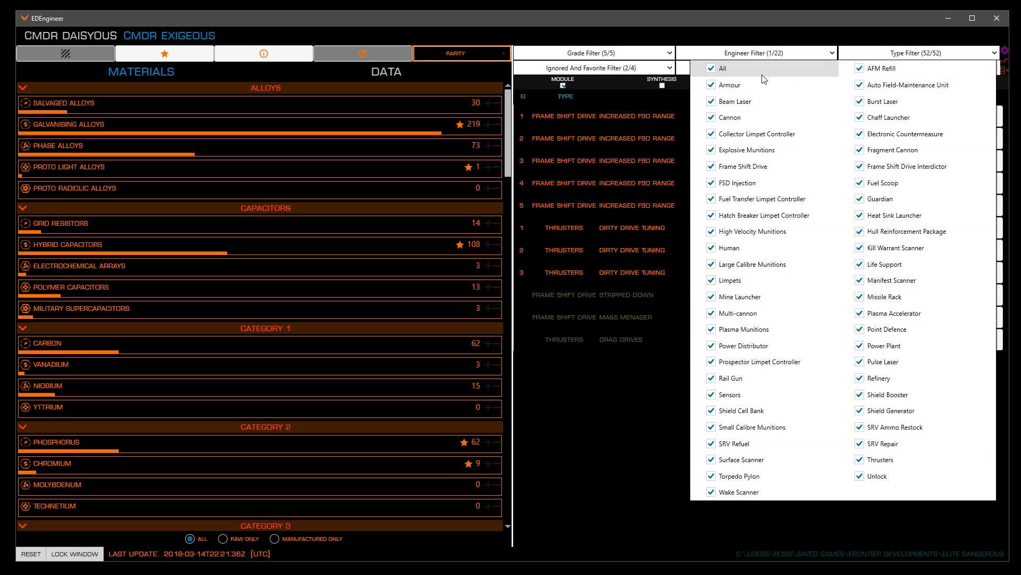
click(712, 68)
click(712, 166)
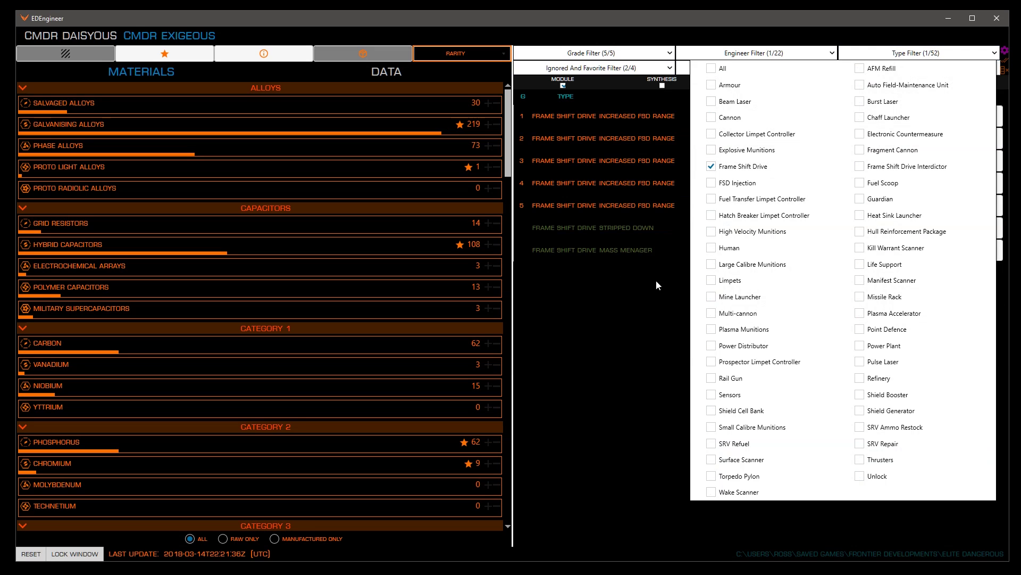
click(644, 313)
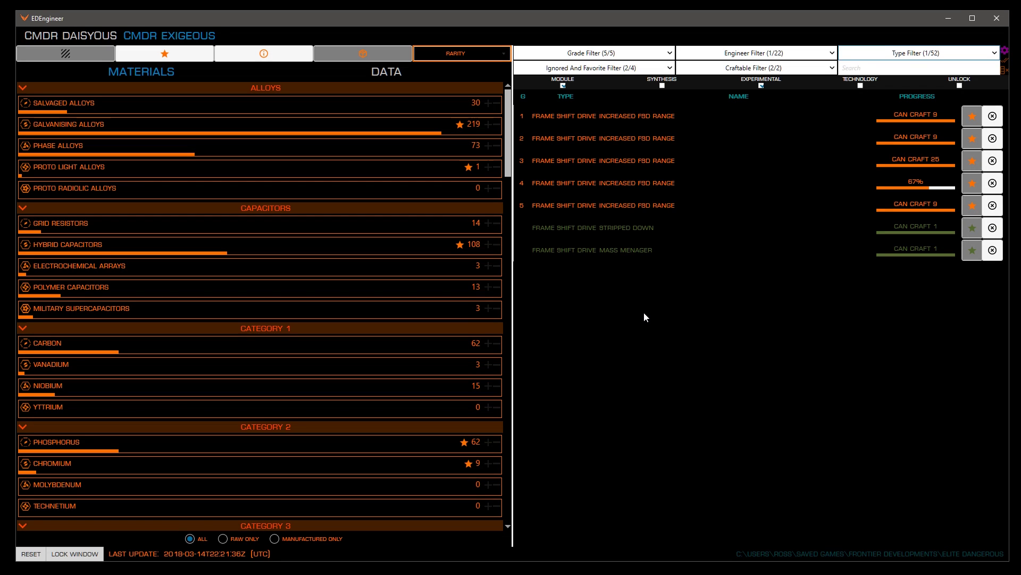
Add Increased FSD Range grade 1 twice, then grades 2 and 3, to the shopping list.
click(659, 126)
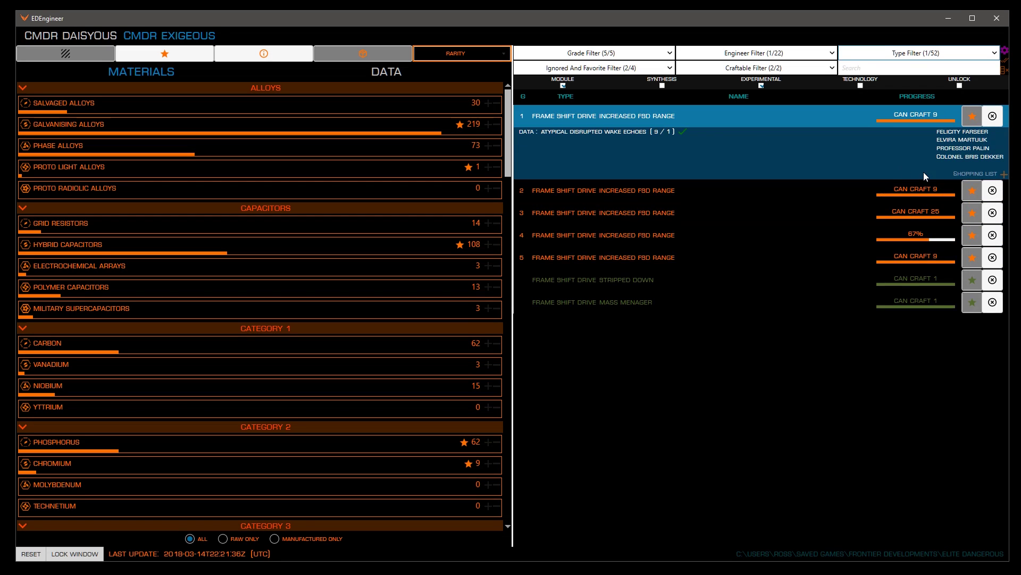
click(963, 175)
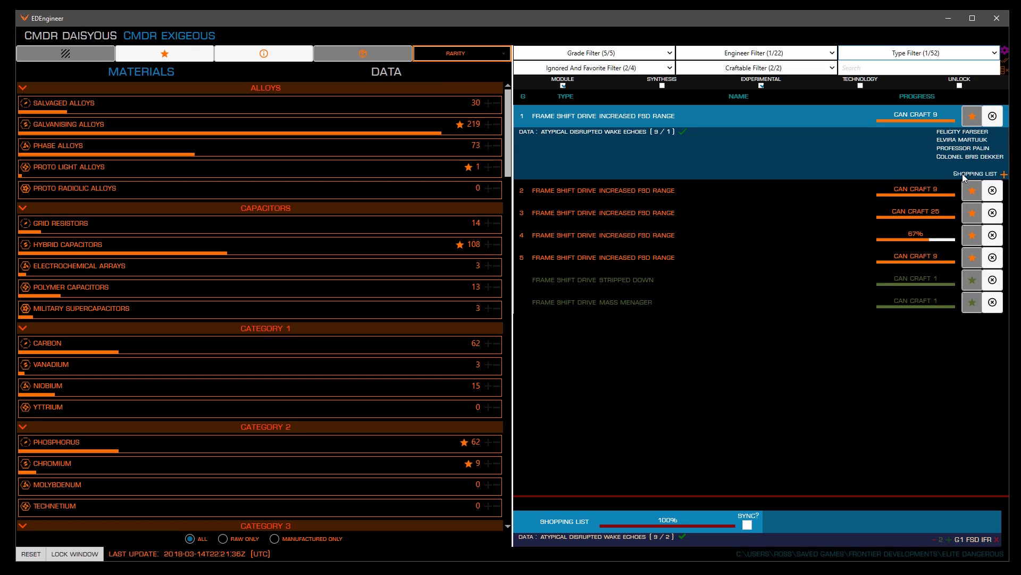
click(964, 175)
click(783, 120)
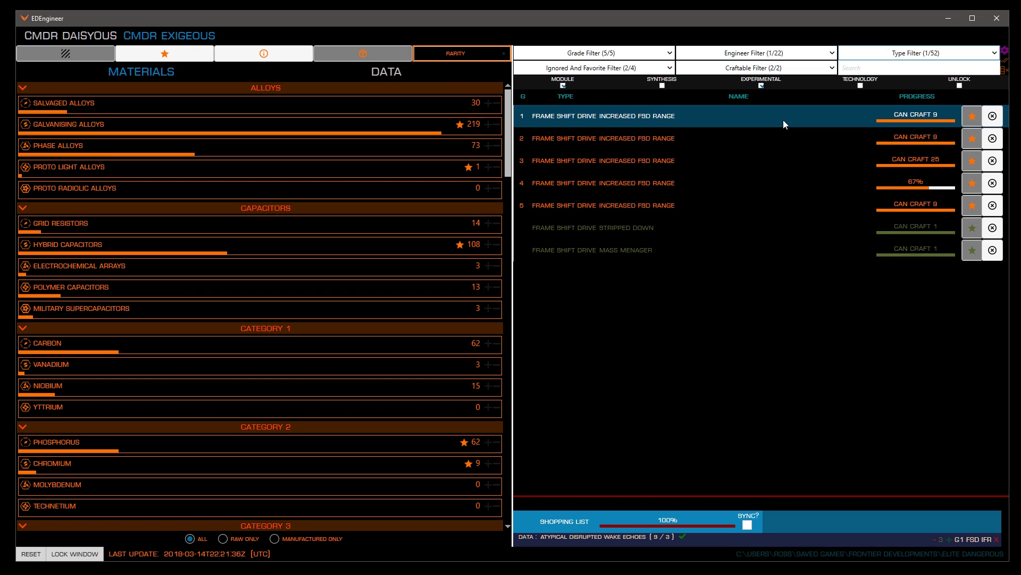
click(785, 137)
click(955, 198)
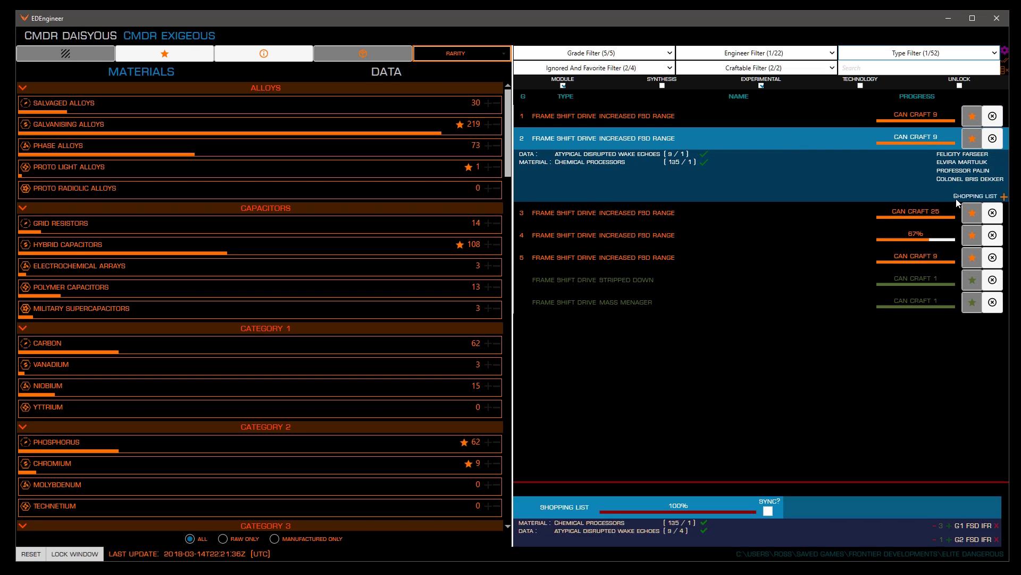
click(810, 140)
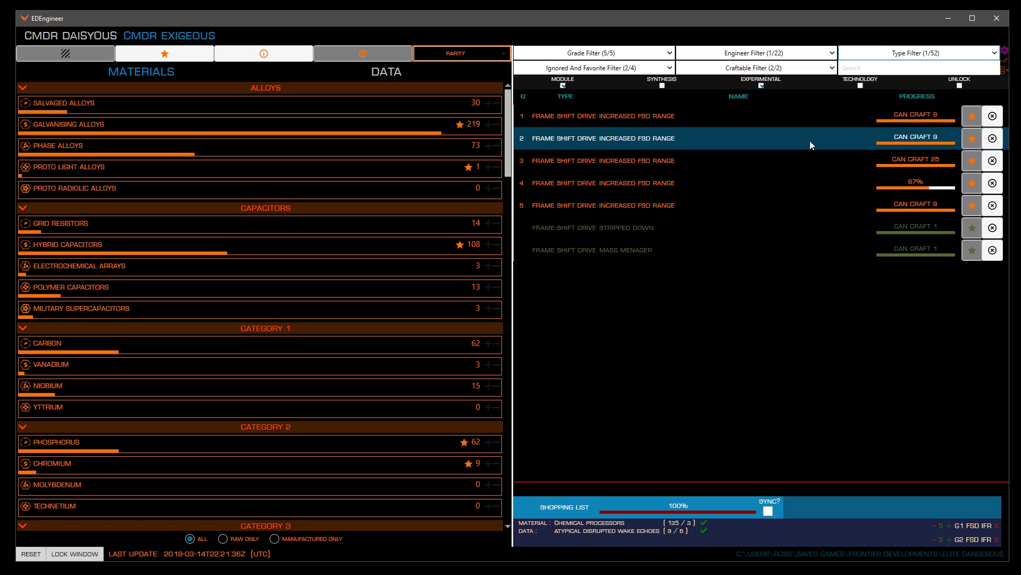
click(814, 163)
click(964, 220)
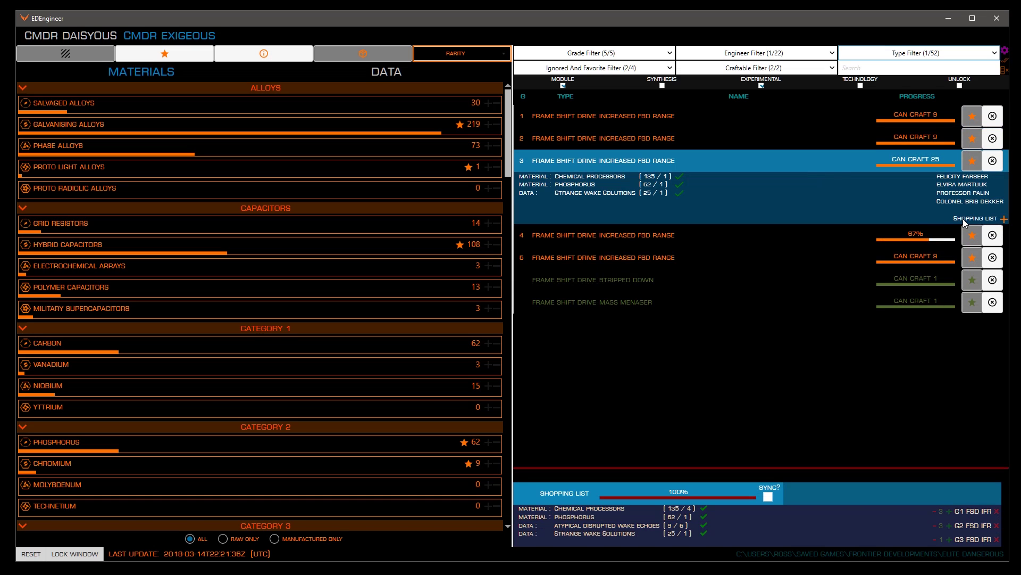
click(794, 165)
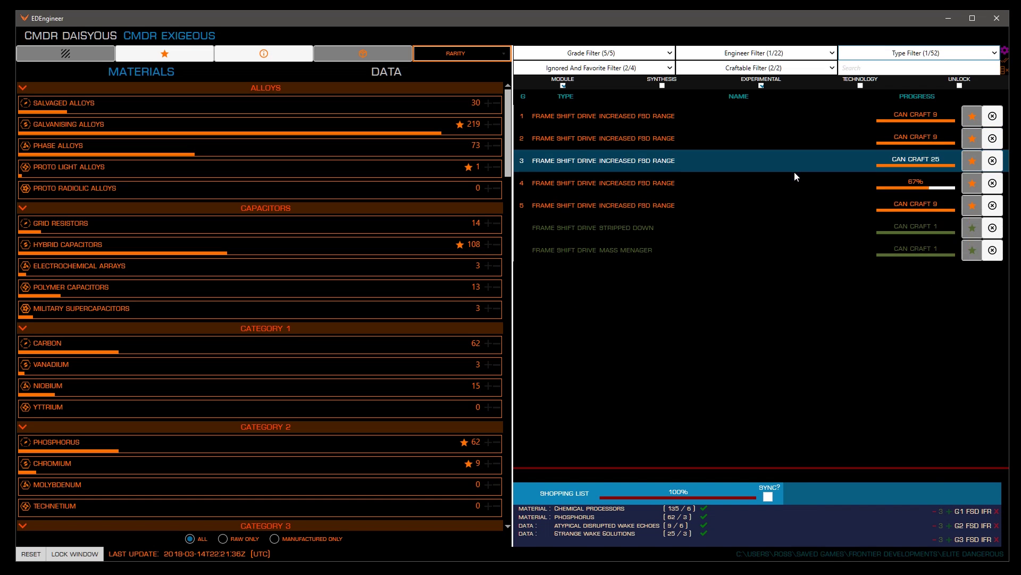
Add Increased FSD Range grades 4 and 5 and the Mass Menager experimental to the shopping list.
click(795, 184)
click(966, 224)
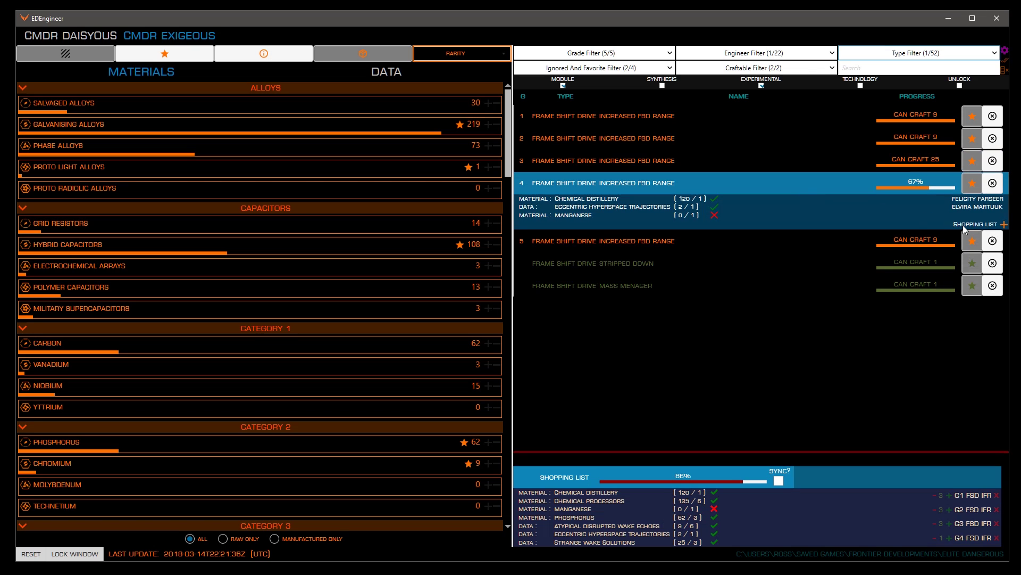
click(805, 183)
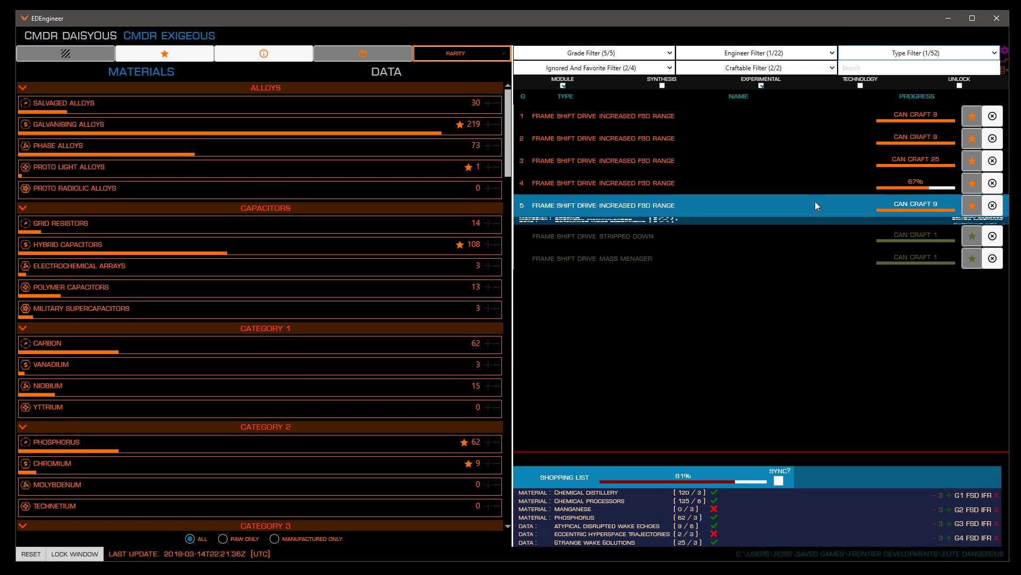
click(815, 202)
click(963, 247)
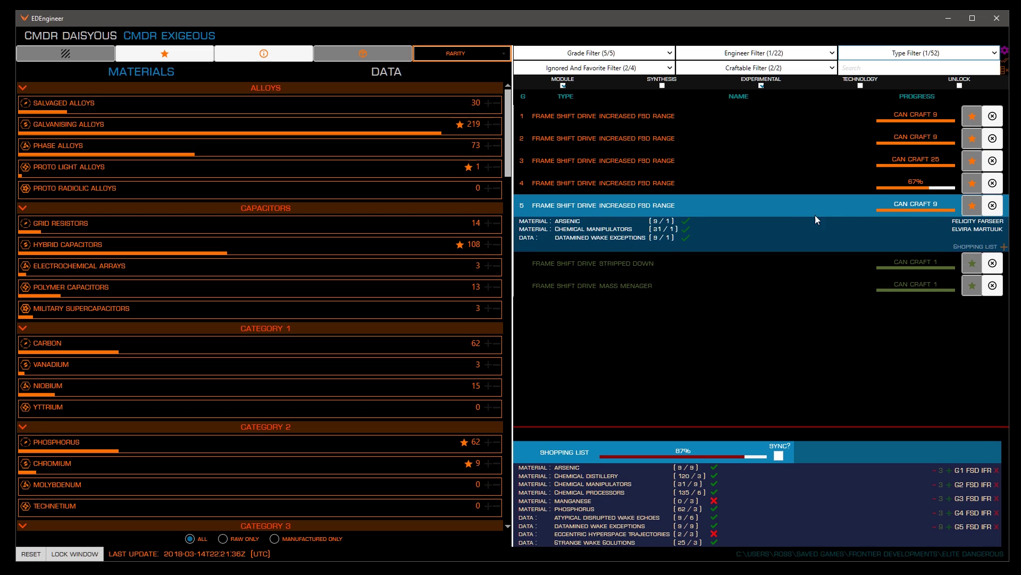
click(797, 209)
click(797, 249)
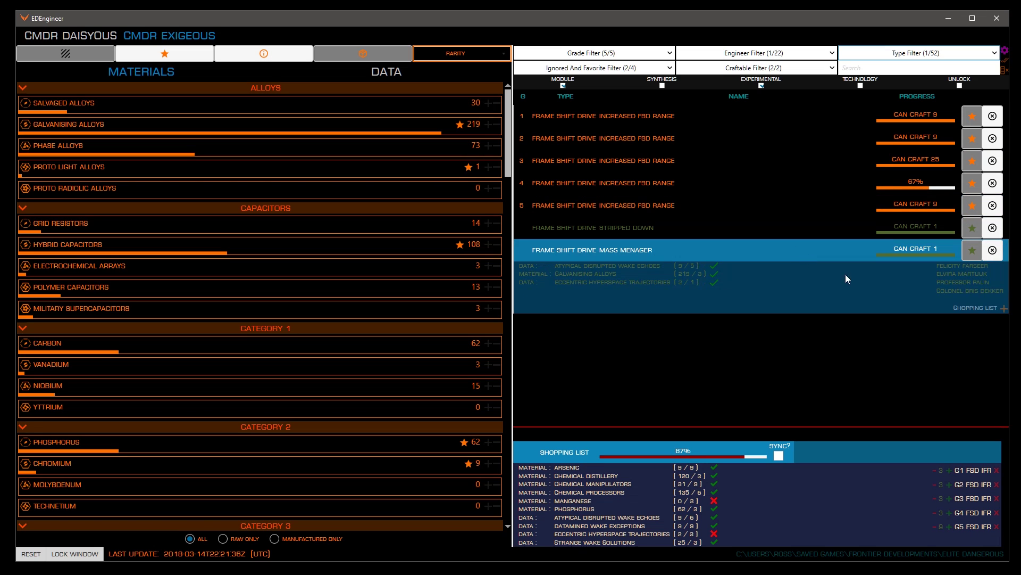
click(966, 308)
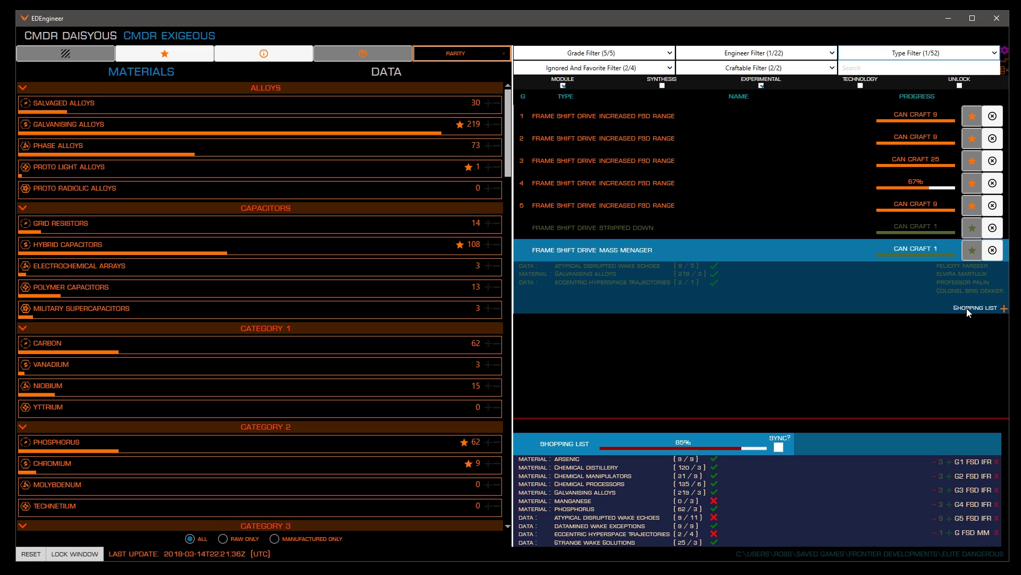
Collapse the Mass Menager row, leaving the 85%-covered shopping list visible.
click(780, 253)
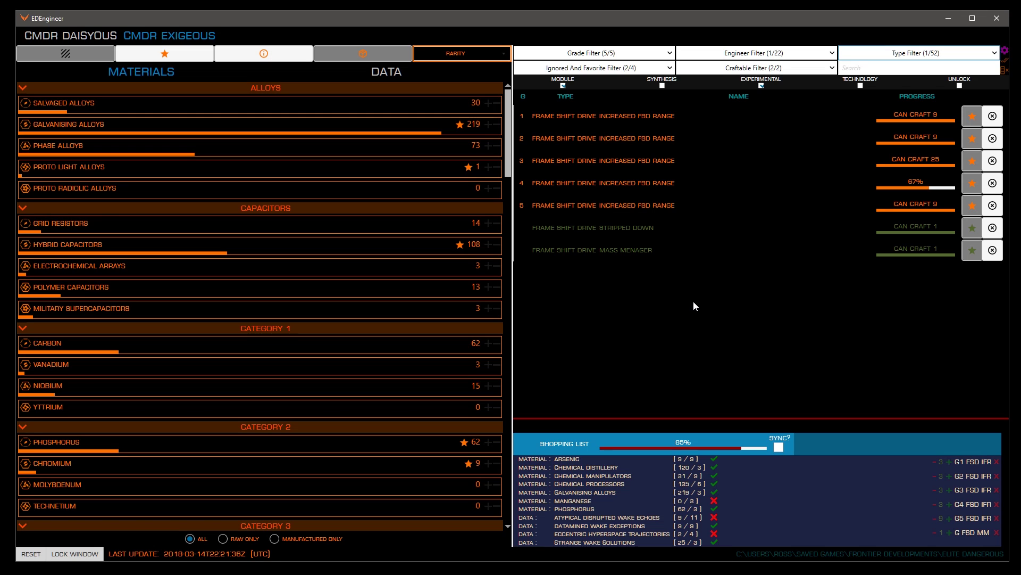
Include all engineers again and show Neither and Ignored blueprints once more.
click(772, 54)
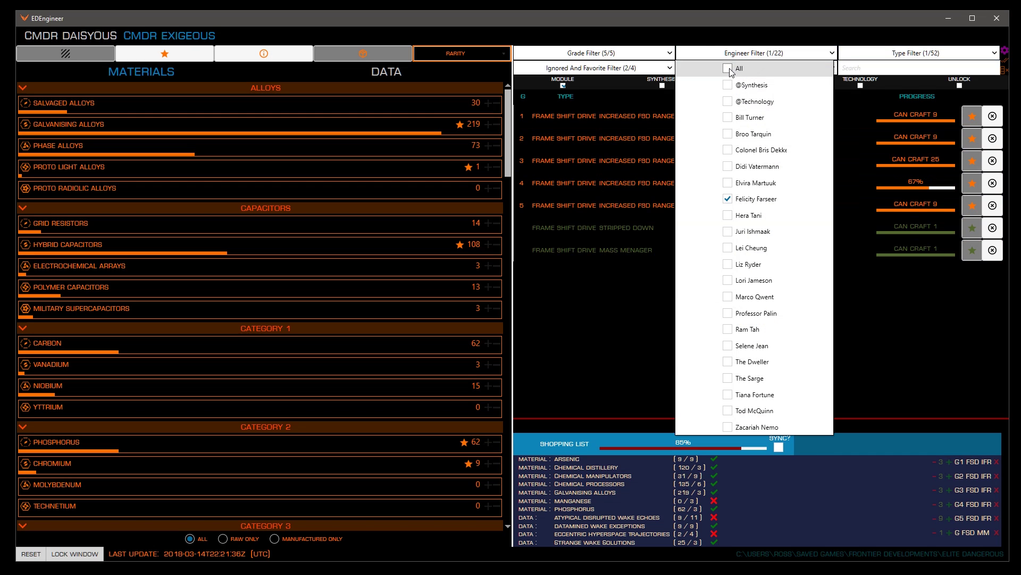
click(727, 68)
click(585, 67)
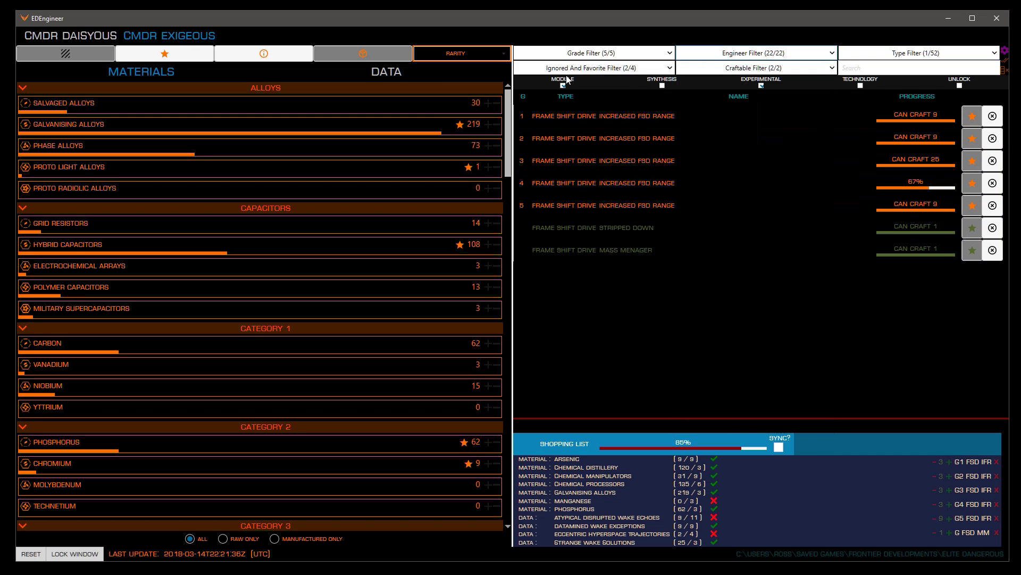
click(585, 67)
click(534, 83)
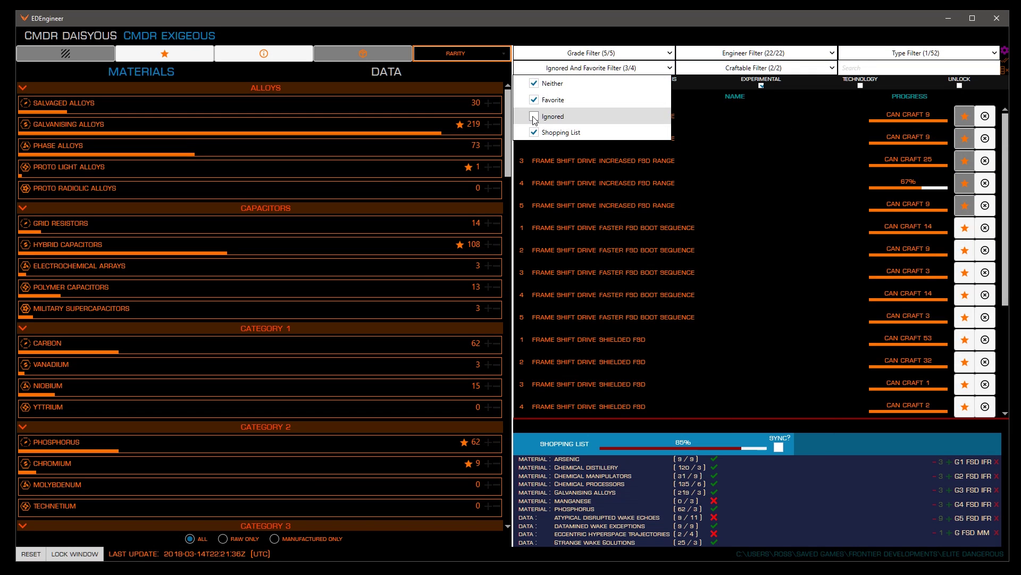
click(534, 116)
Deselect every engineer in the Engineer Filter and bring up the Type Filter choices.
click(749, 53)
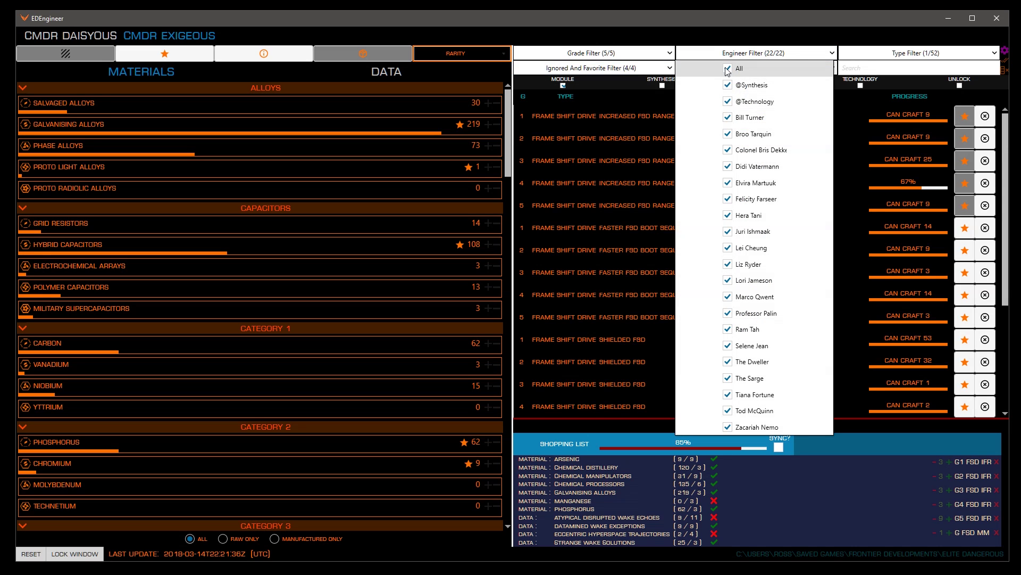
right_click(727, 117)
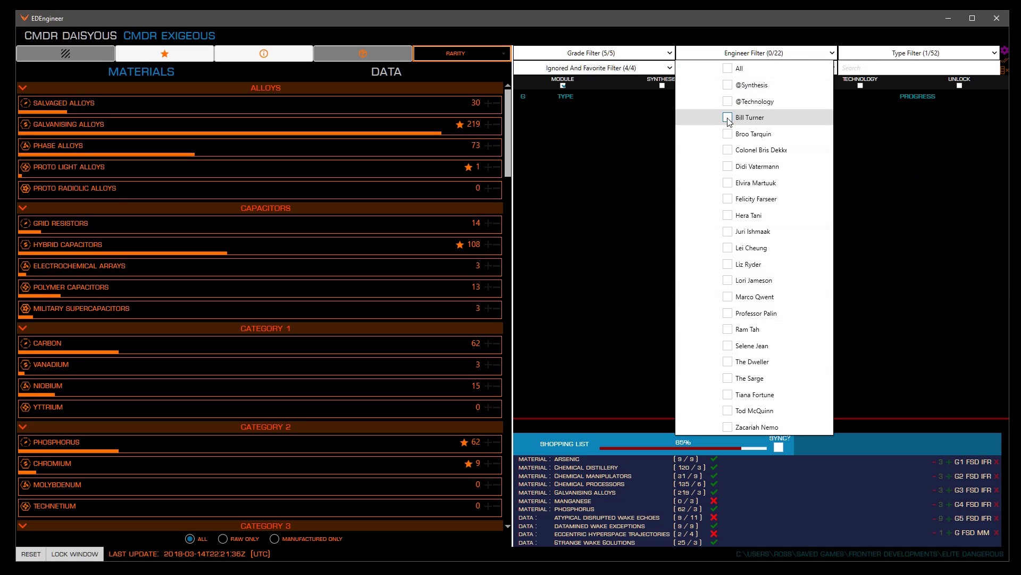
click(910, 54)
click(909, 54)
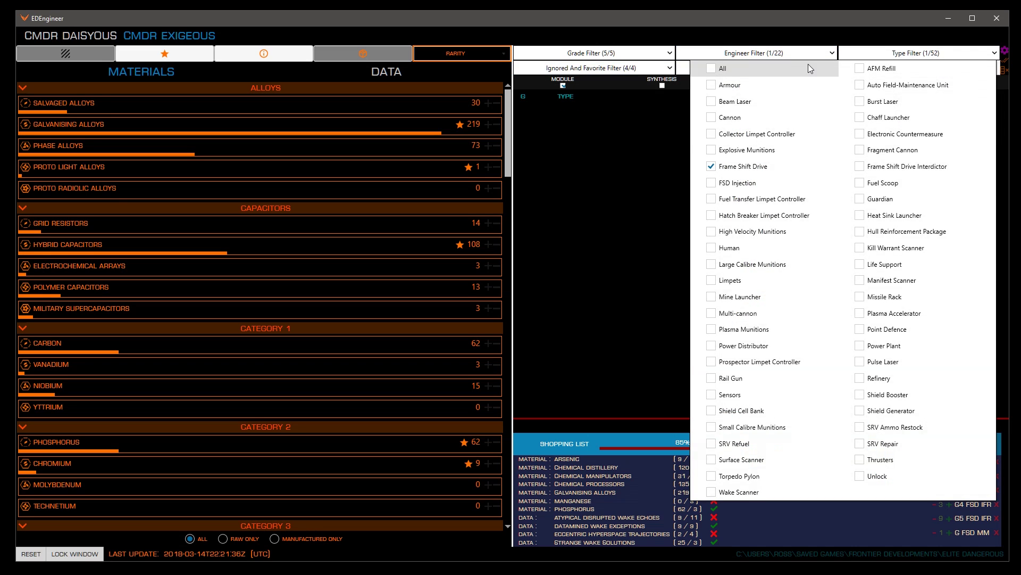
Include all module types again in EDEngineer, then generate the grade 1 Increased FSD Range modification.
click(721, 23)
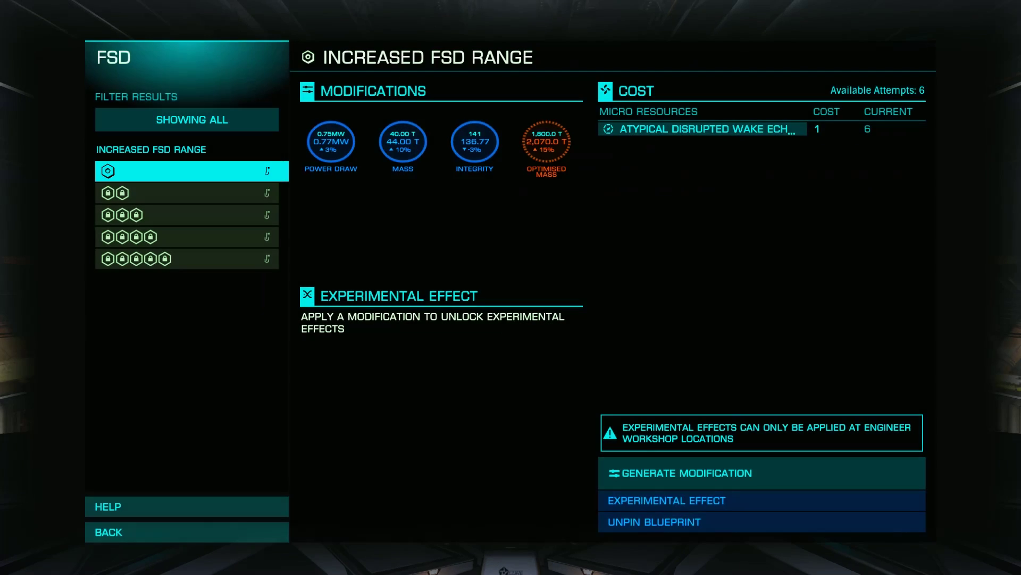
key(Right)
key(space)
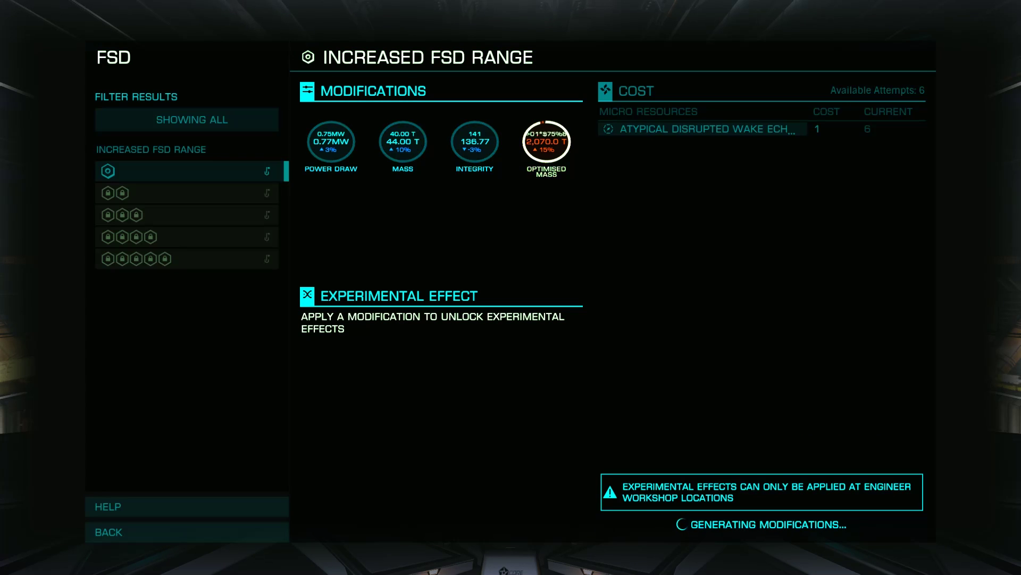
Generate and confirm the grade 2 modification, then request grade 3, raising optimised mass to 2,430 T.
key(Down)
key(Right)
key(space)
key(space)
key(Down)
key(Right)
key(space)
key(space)
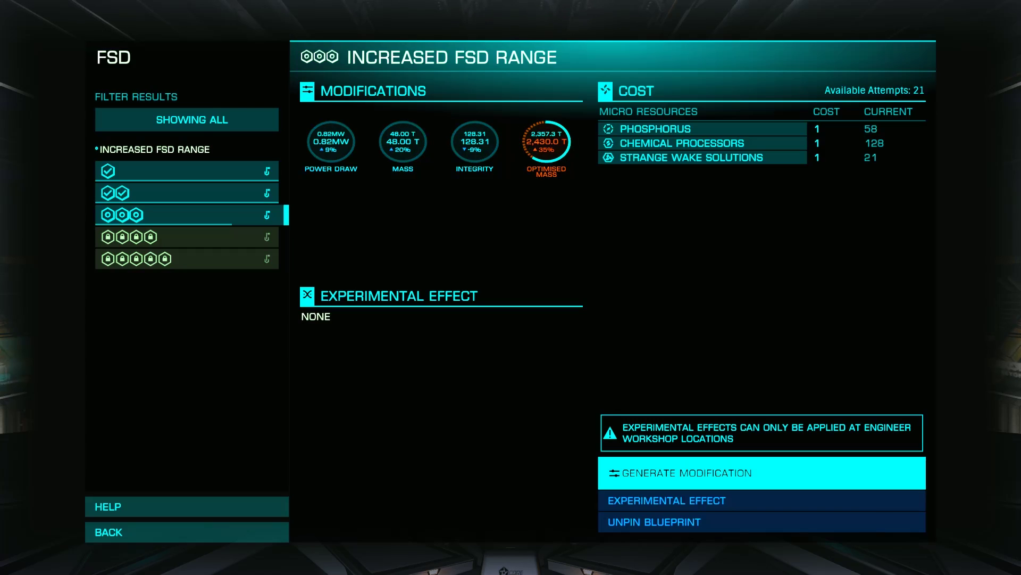